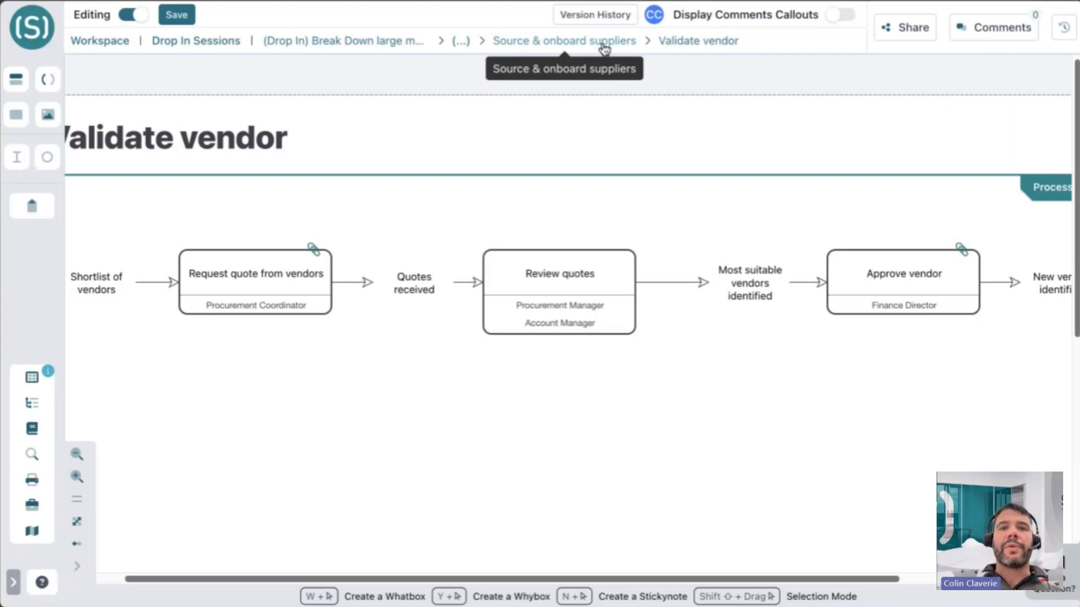
Compare the Source & onboard suppliers map with the detailed view of its Validate vendor box.
left_click(603, 46)
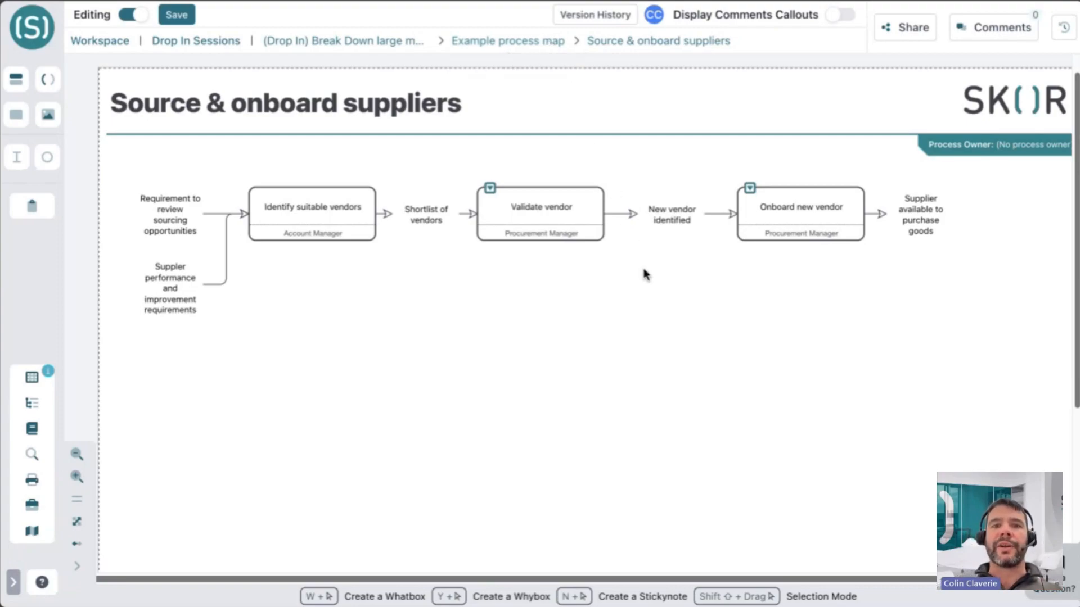
left_click(490, 188)
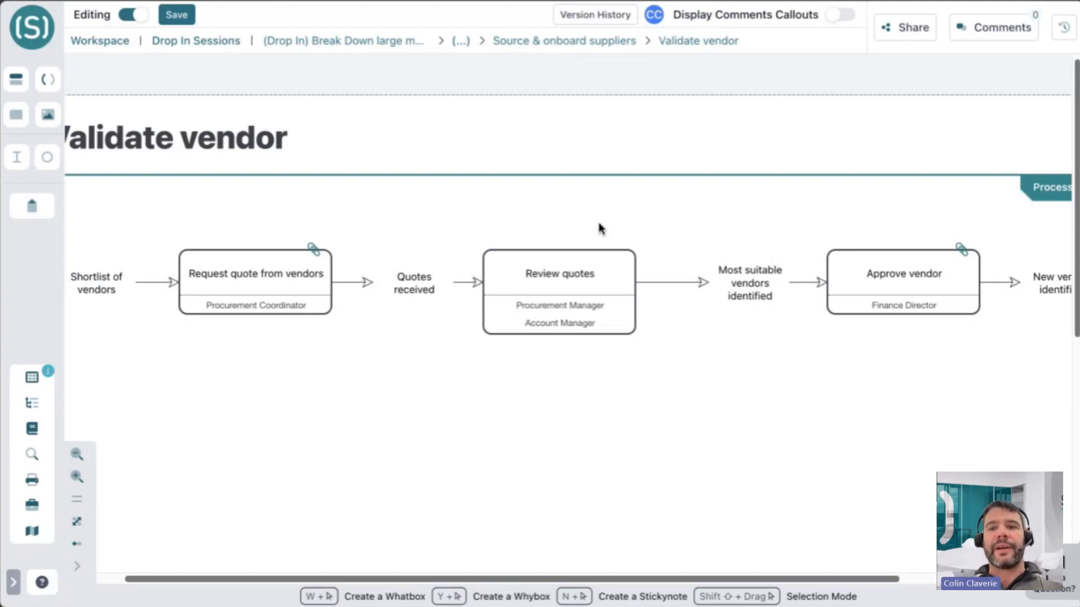
left_click(550, 42)
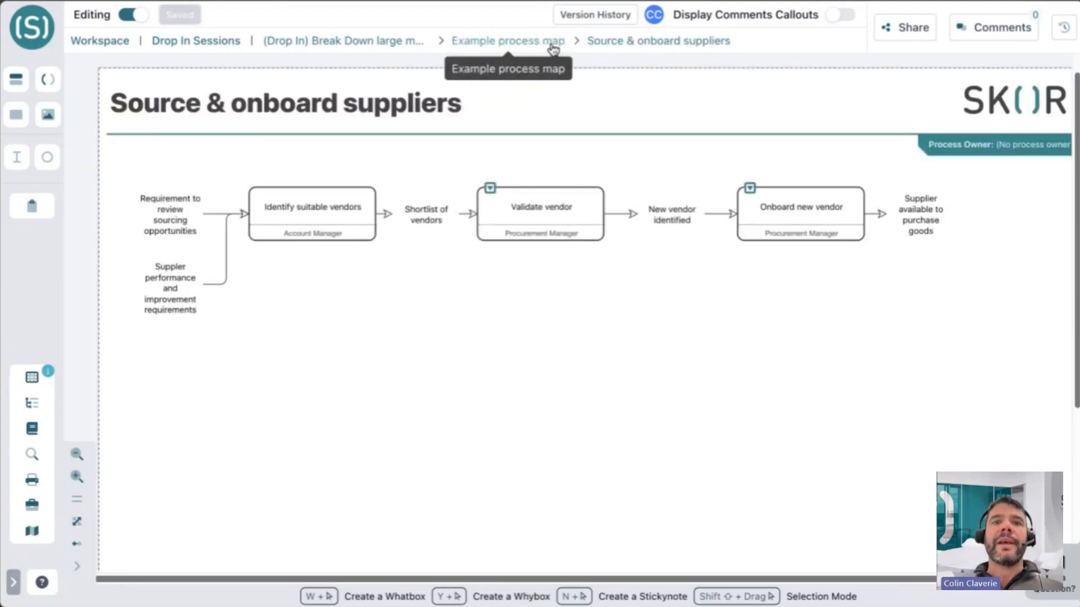
left_click(491, 191)
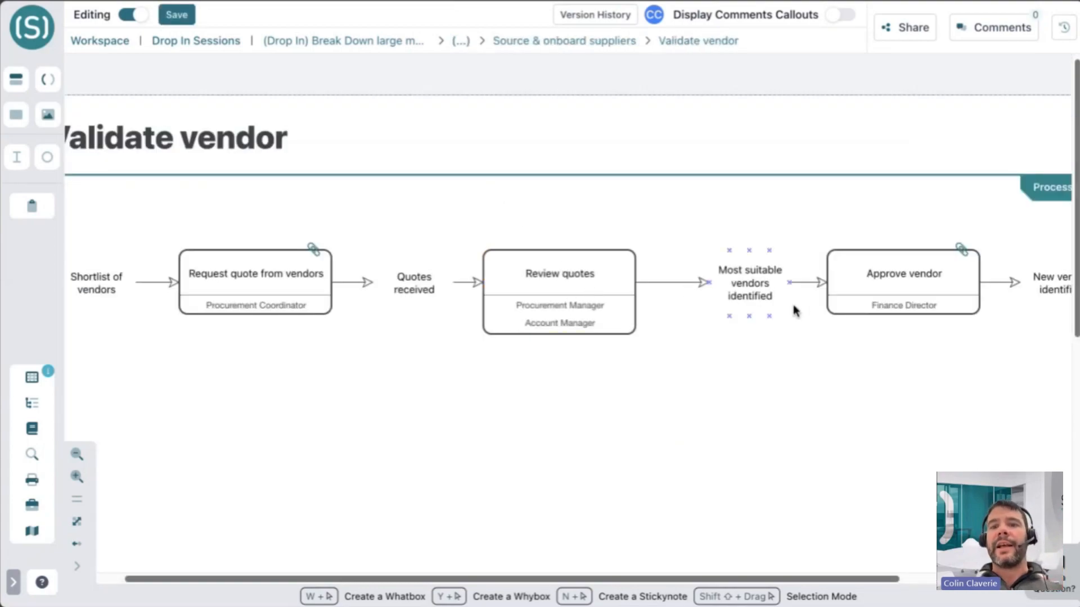
left_click(580, 289)
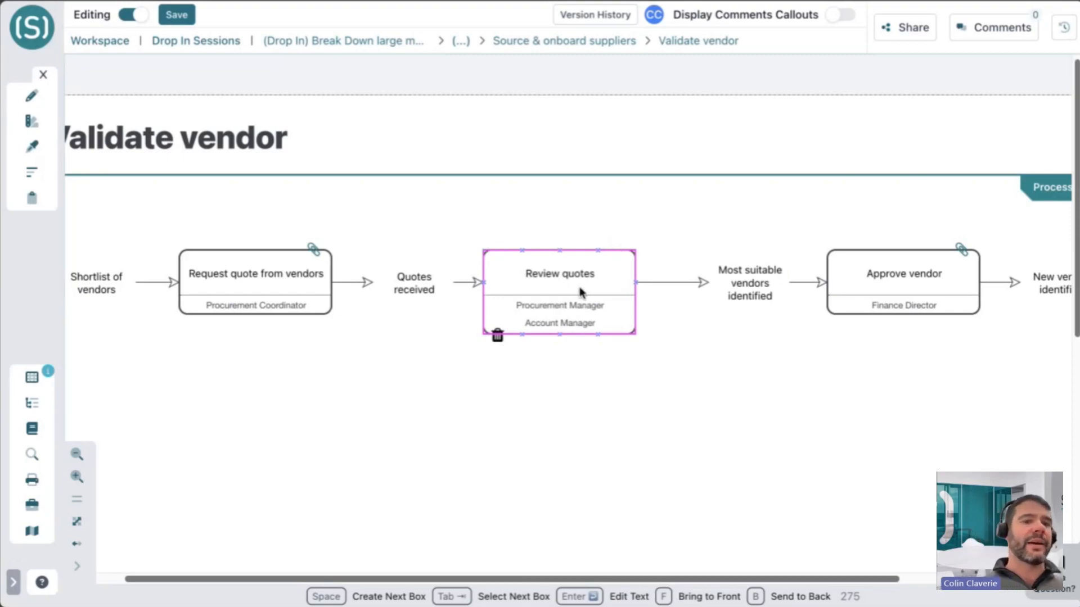
left_click(514, 225)
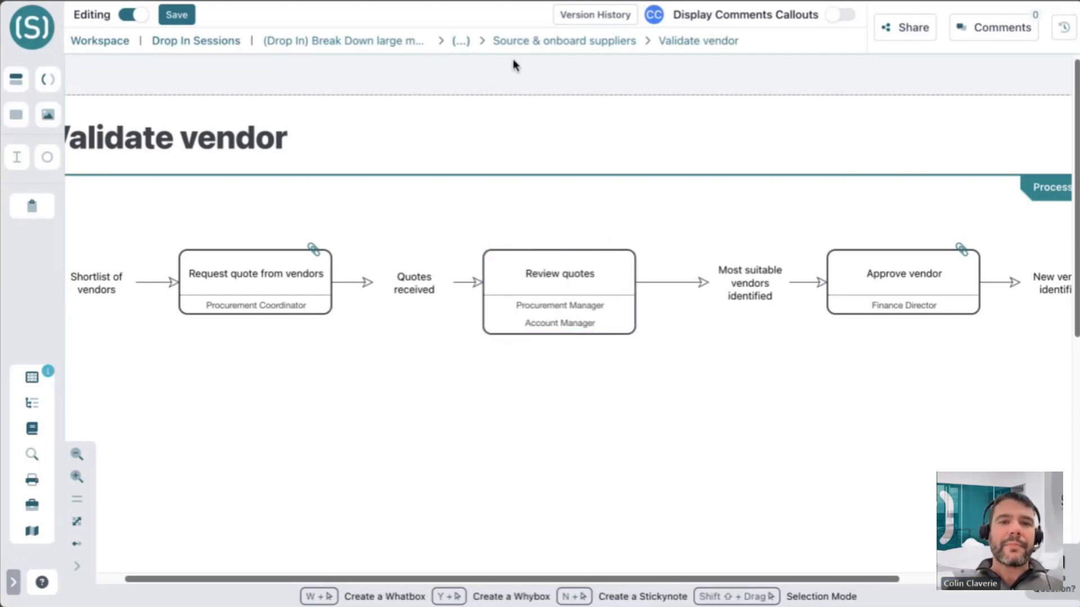
left_click(516, 41)
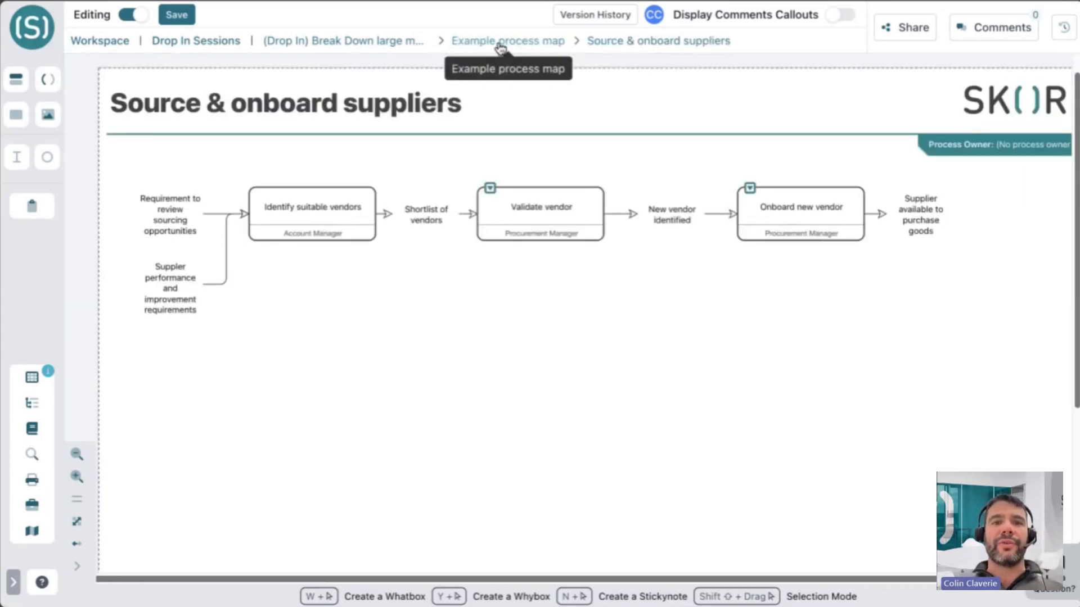
Review the levels from the Example process map through Source & onboard suppliers to Validate vendor, ending on Source & onboard suppliers.
left_click(500, 45)
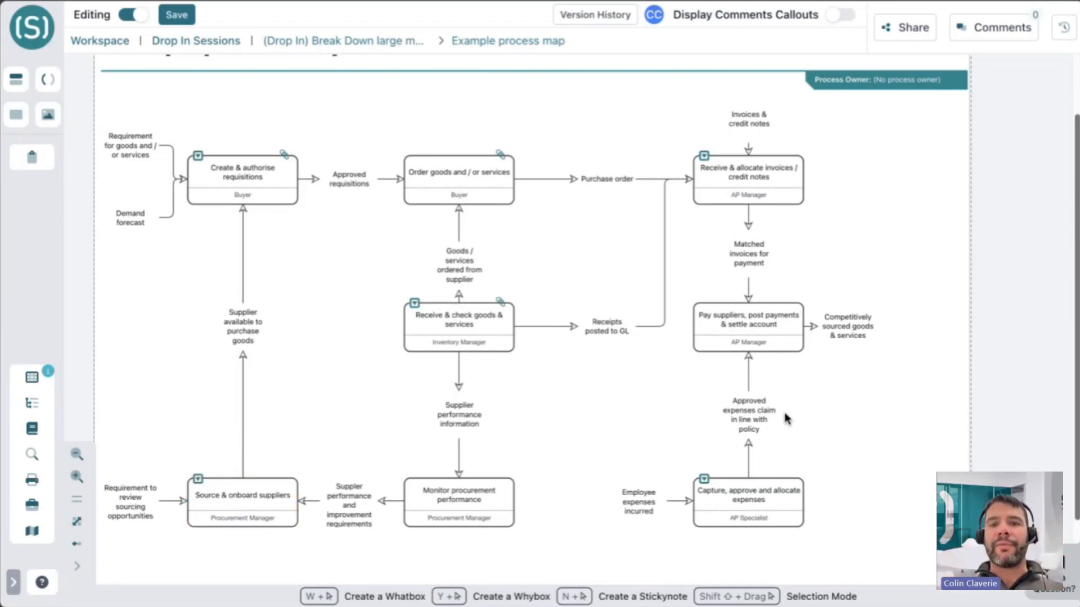
left_click(197, 479)
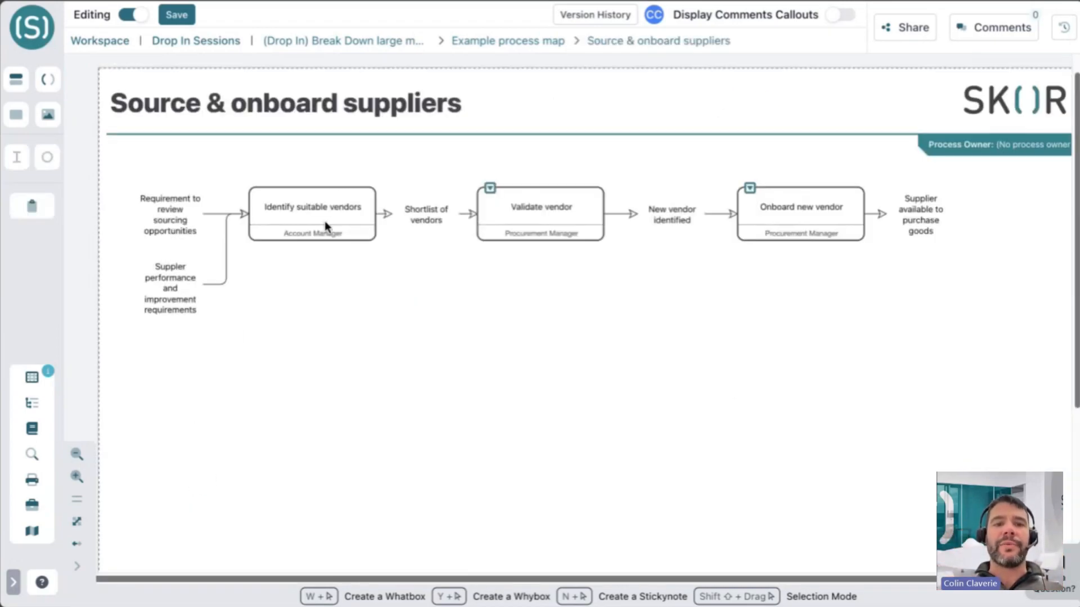
left_click(490, 188)
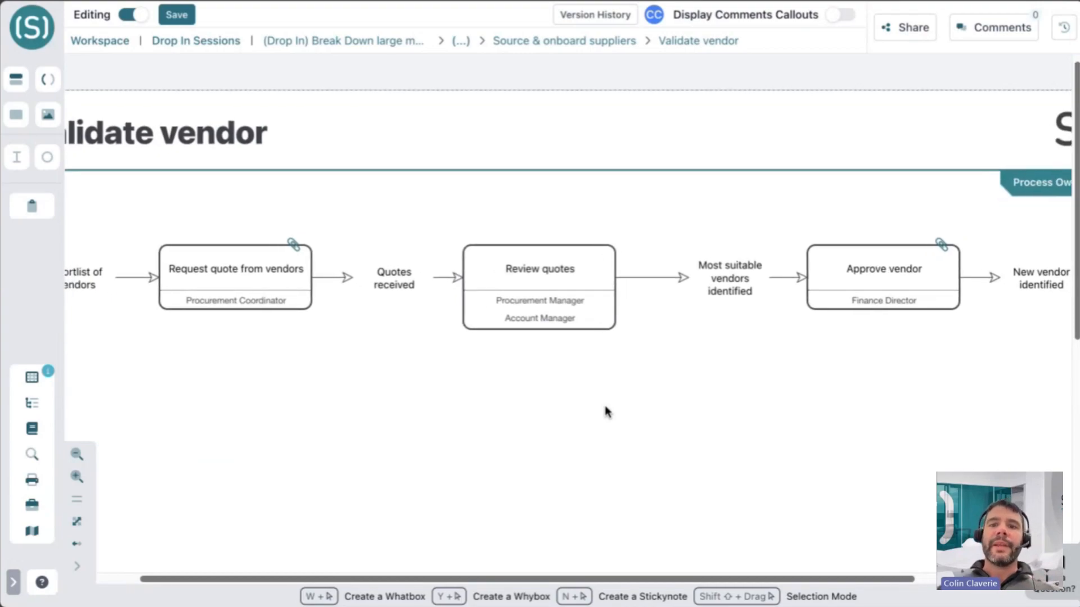
left_click(624, 50)
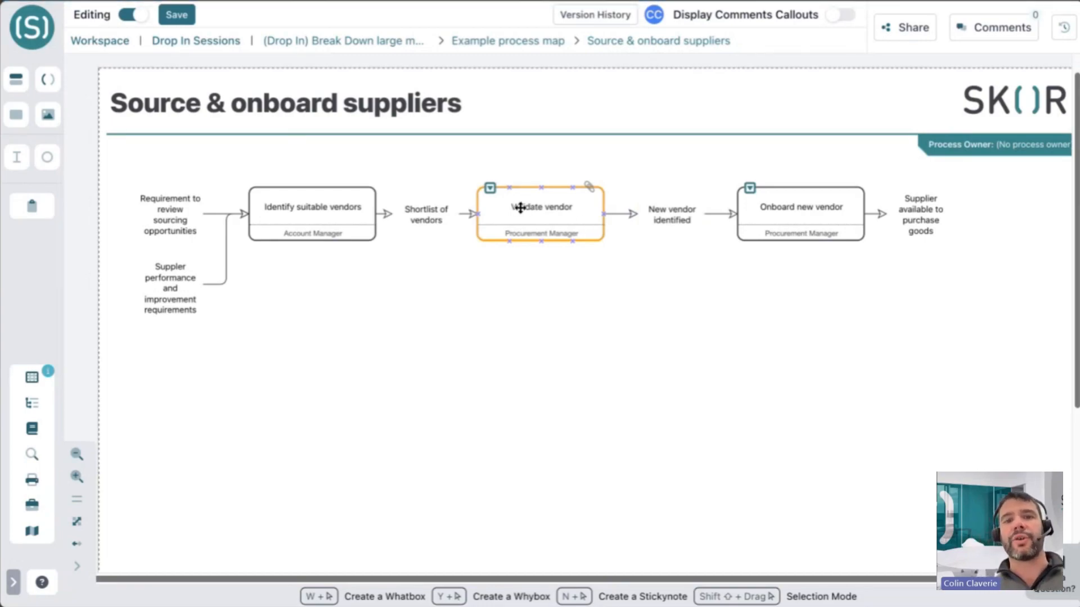
left_click(541, 214)
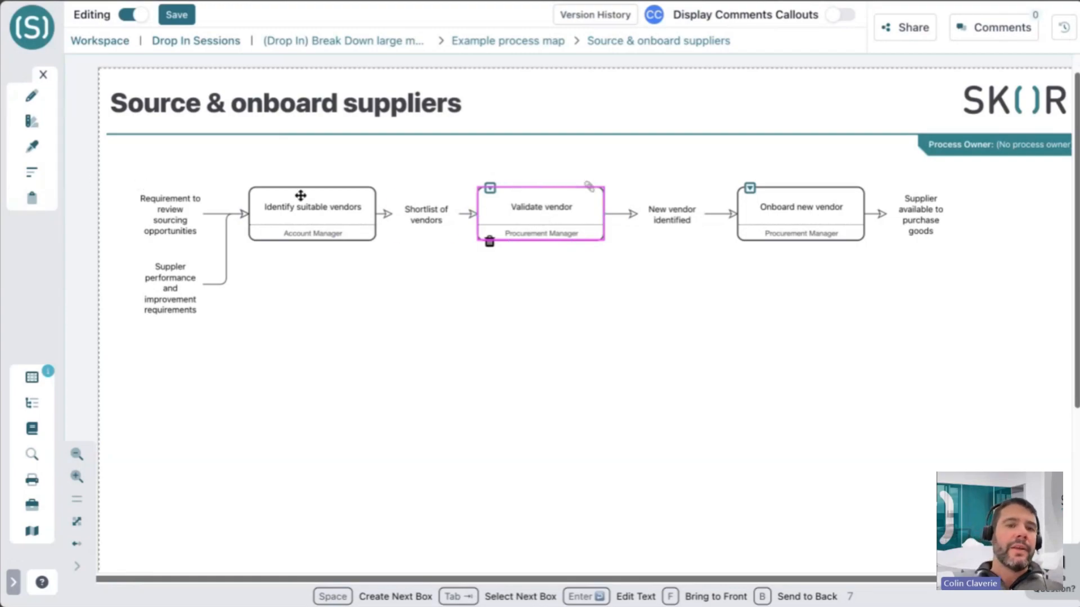
left_click(501, 288)
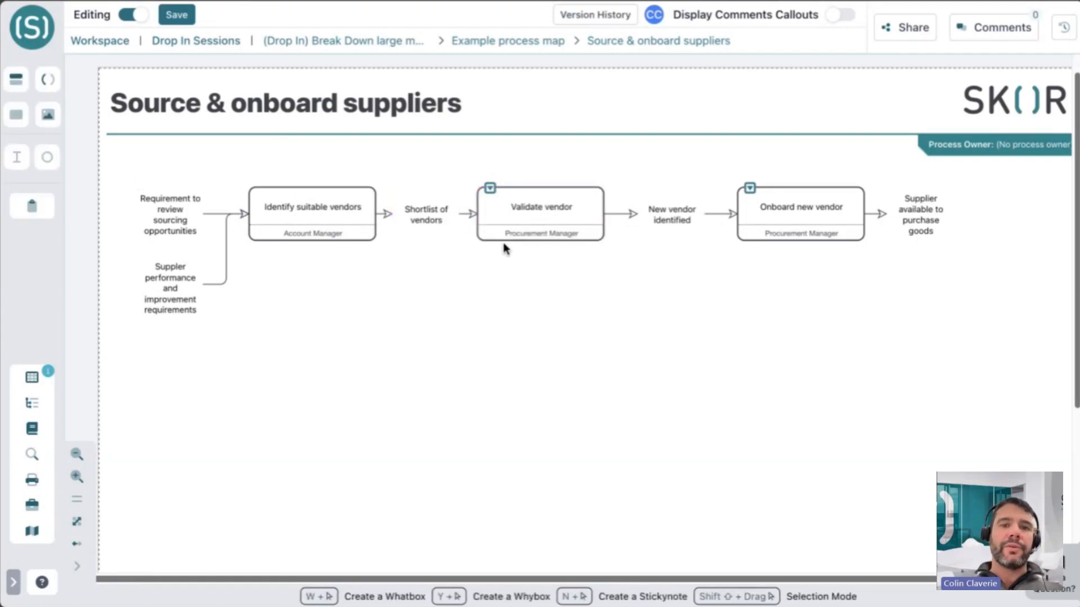
Copy the detailed view of the Validate vendor box to a new process named Validate vendor.
left_click(521, 218)
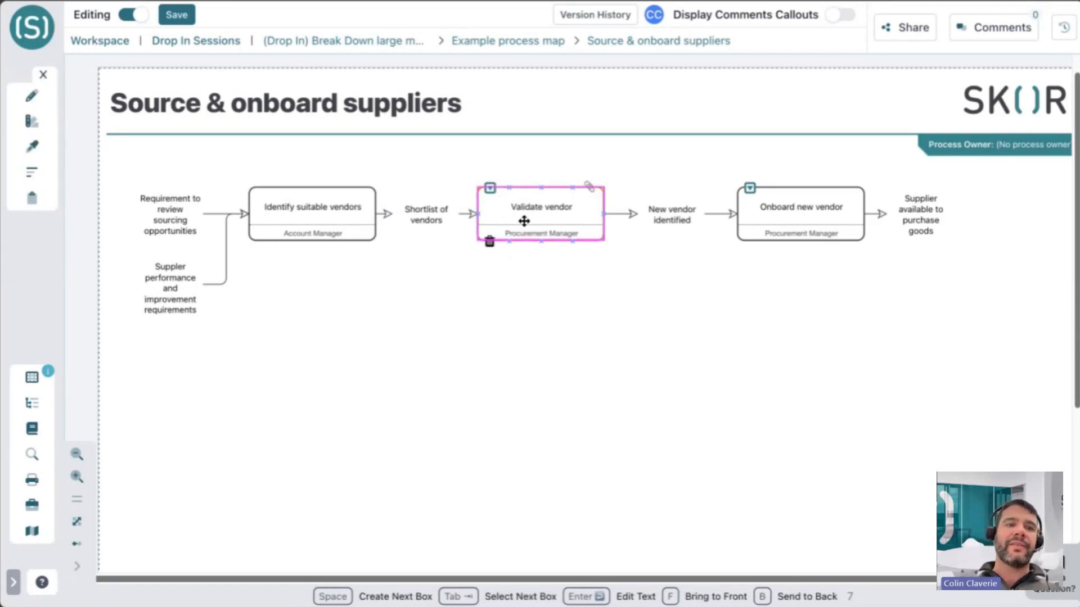
left_click(45, 200)
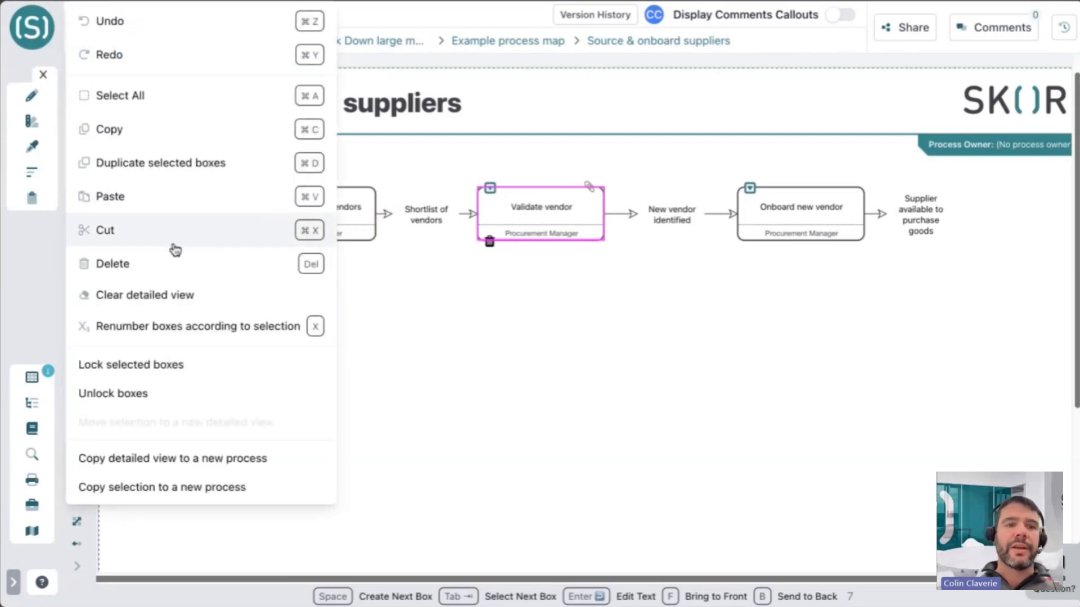
left_click(147, 458)
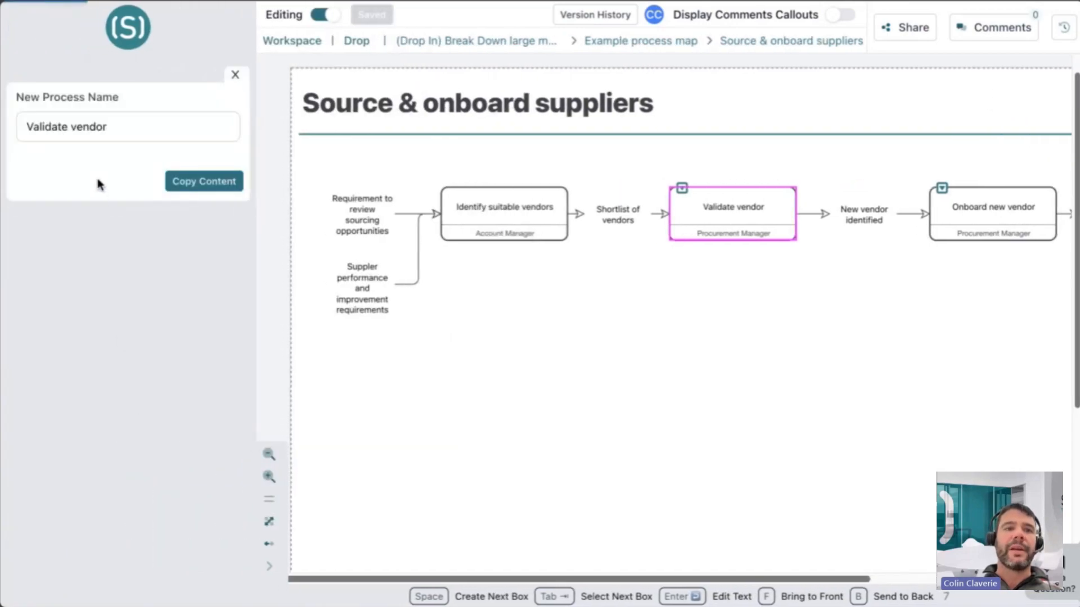
left_click(110, 122)
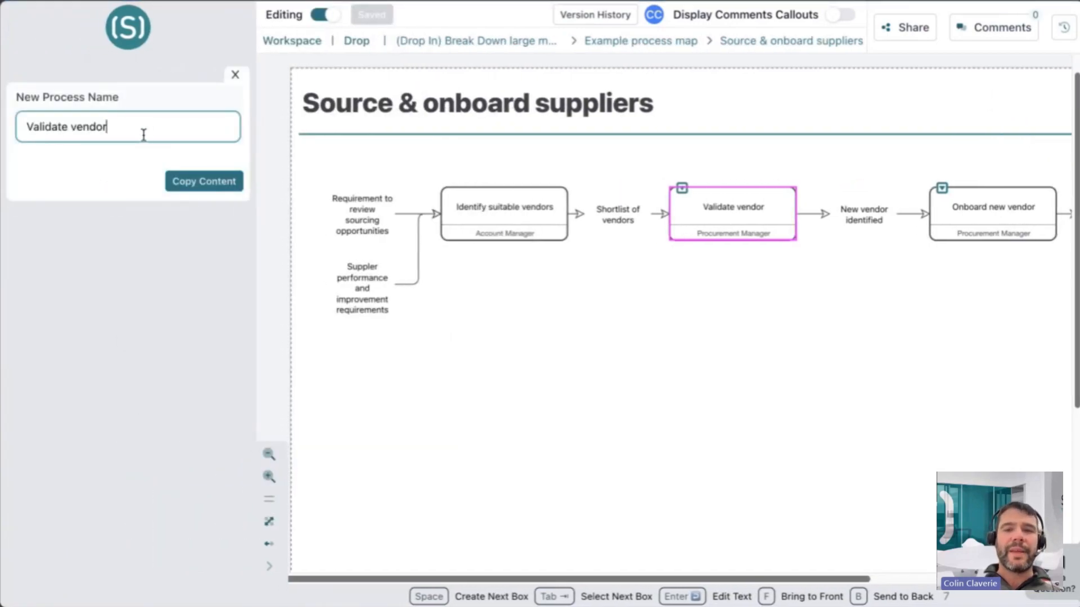
left_click(189, 181)
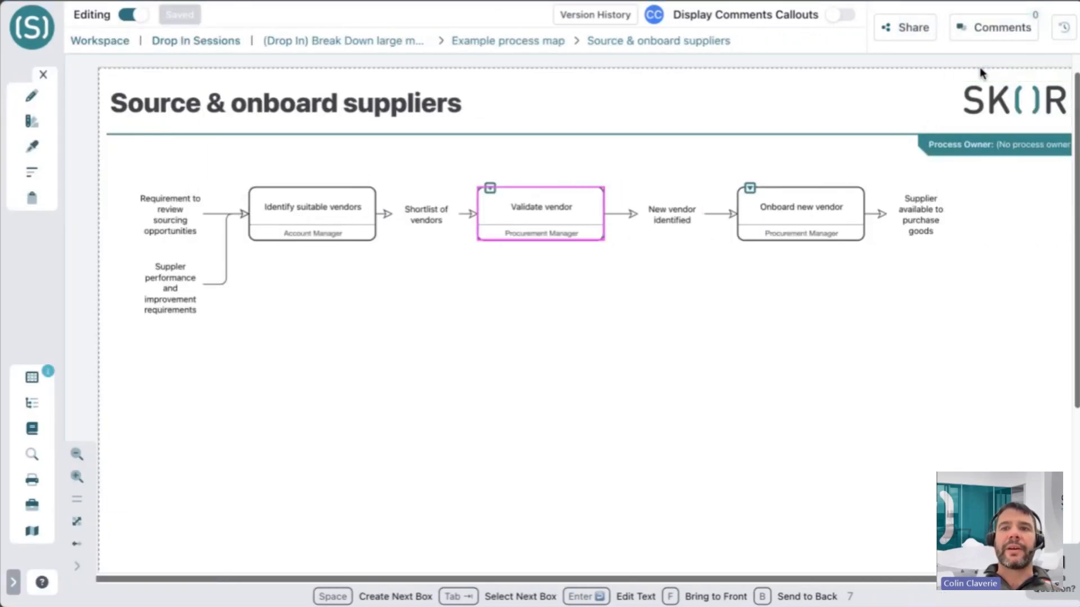
left_click(612, 149)
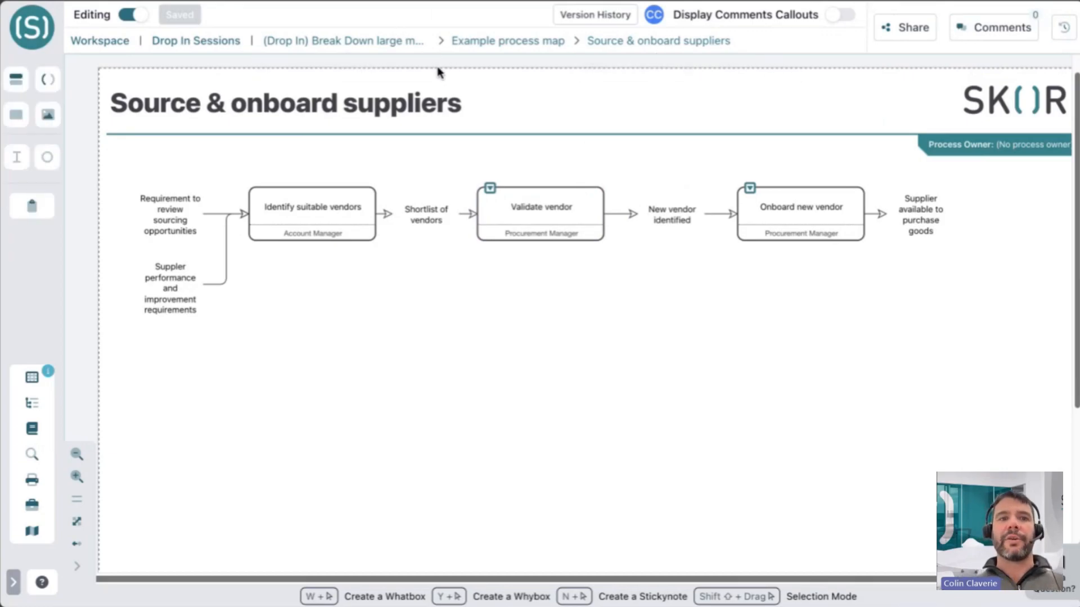
Check the content of the new Validate vendor process in the Drop In Sessions folder and return to the folder.
left_click(230, 45)
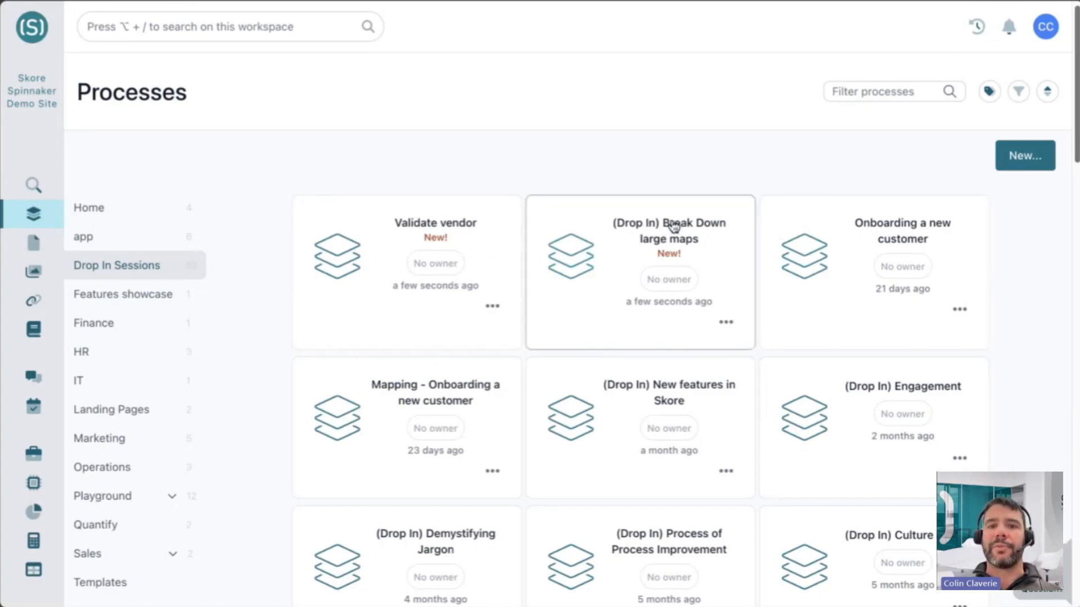
left_click(437, 224)
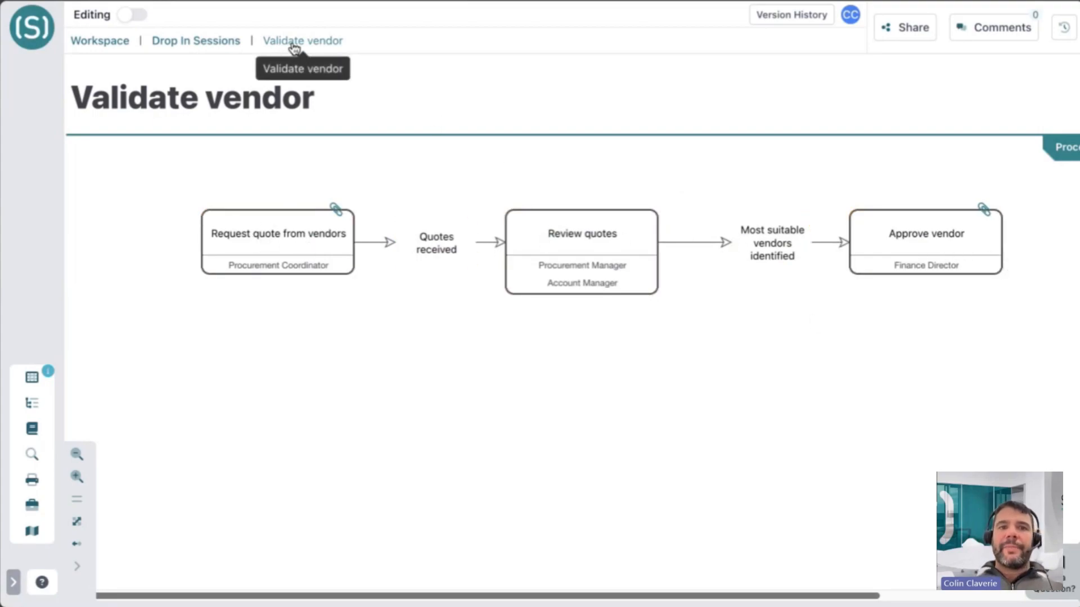
left_click(235, 45)
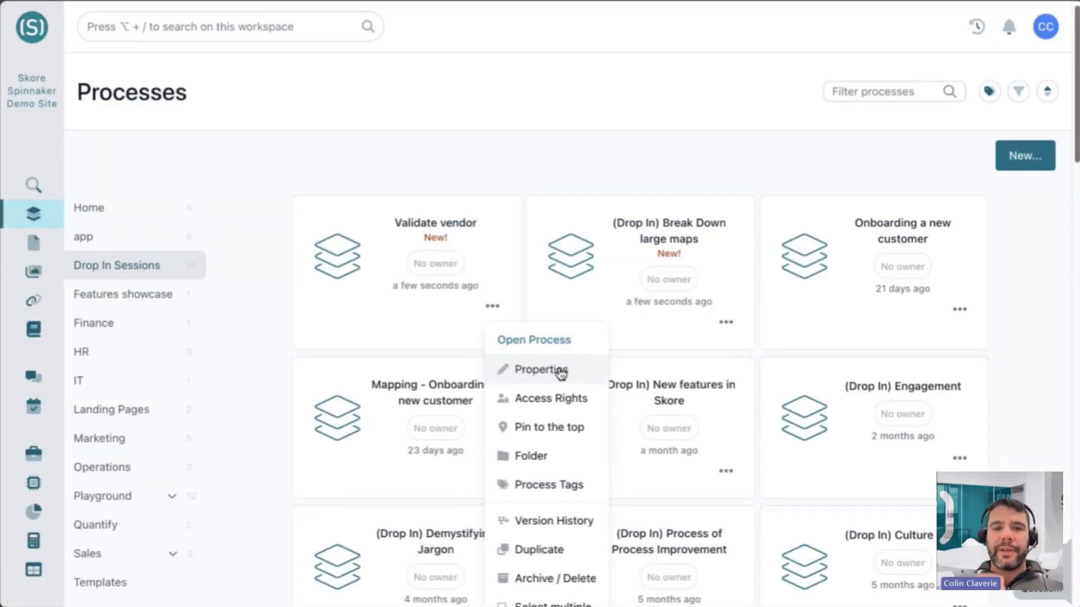
Assign a process owner to the new Validate vendor process in its properties.
left_click(559, 371)
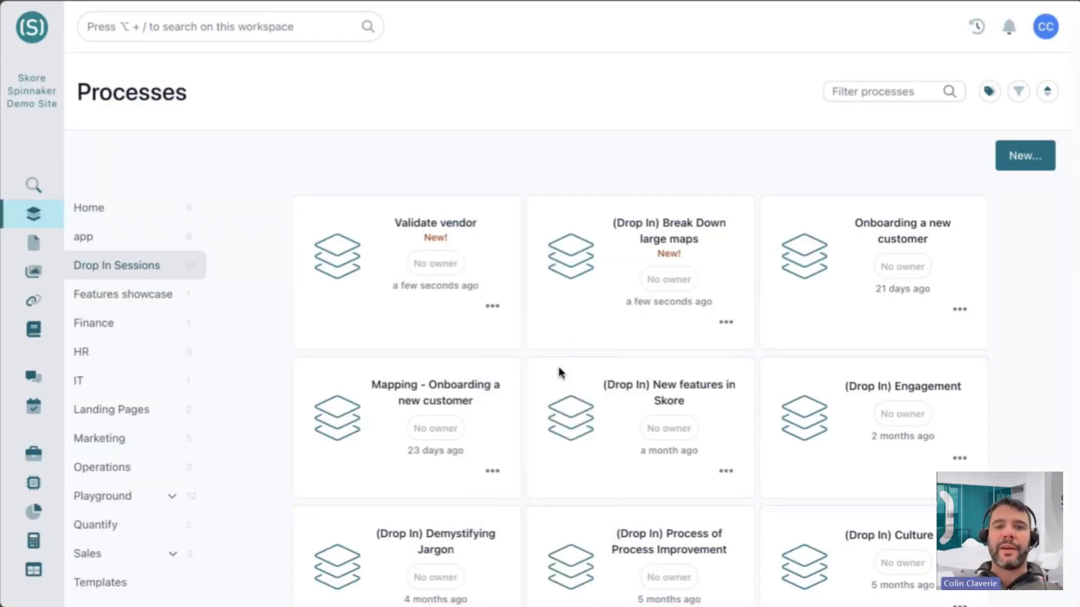
left_click(793, 228)
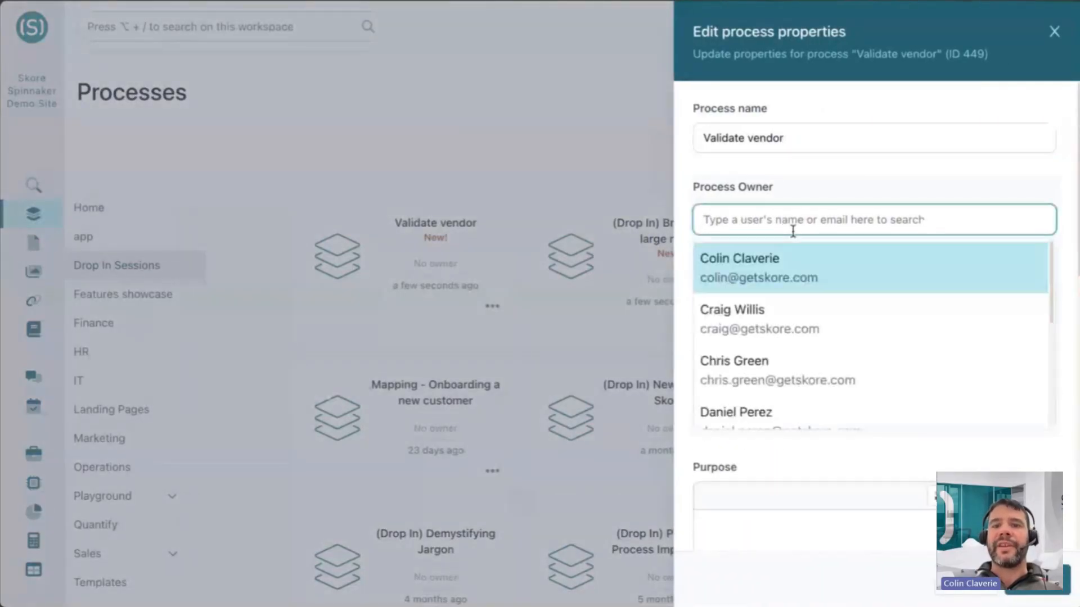
left_click(800, 262)
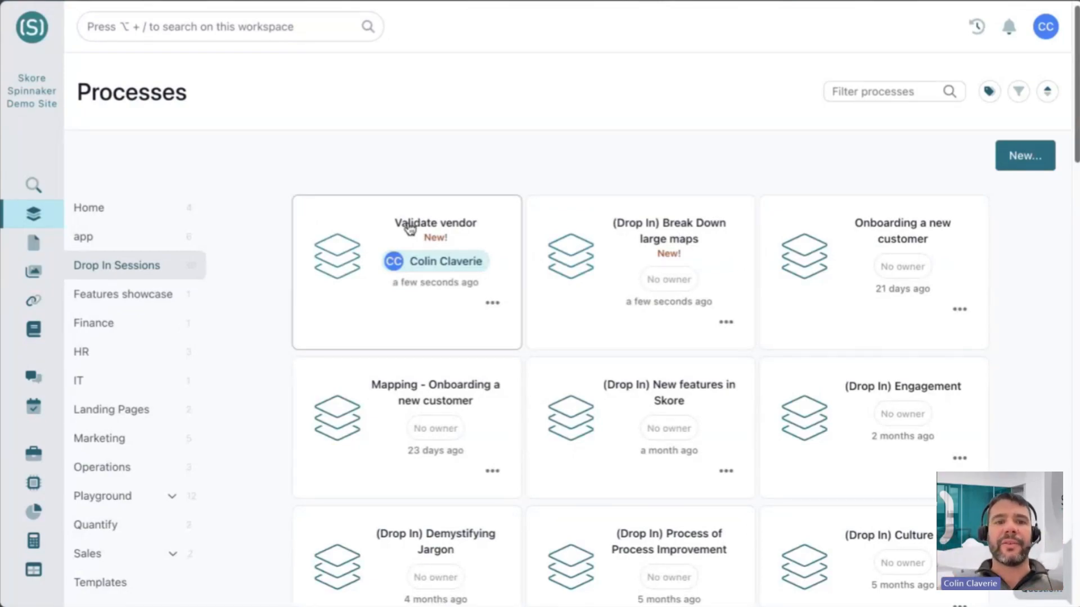
Review the version history of the Validate vendor process and close it.
left_click(492, 303)
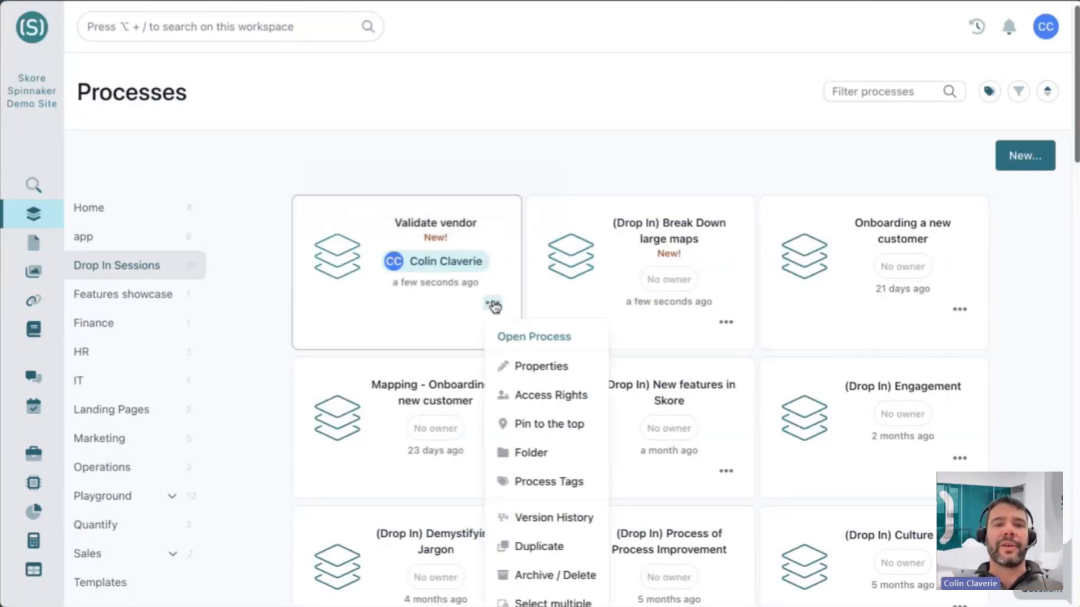
scroll(557, 326, "down", 2)
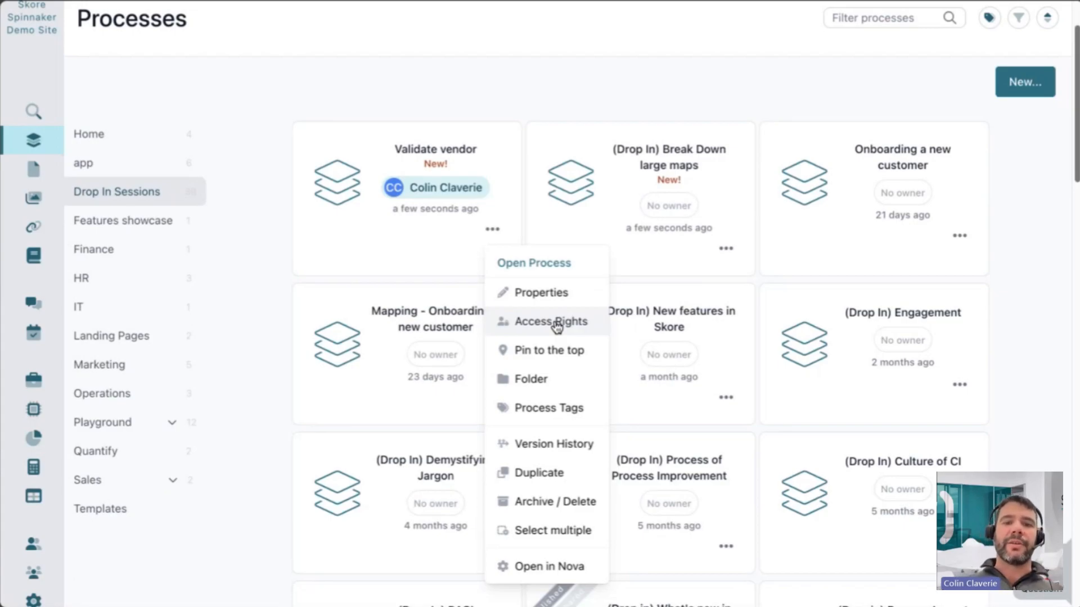
left_click(523, 444)
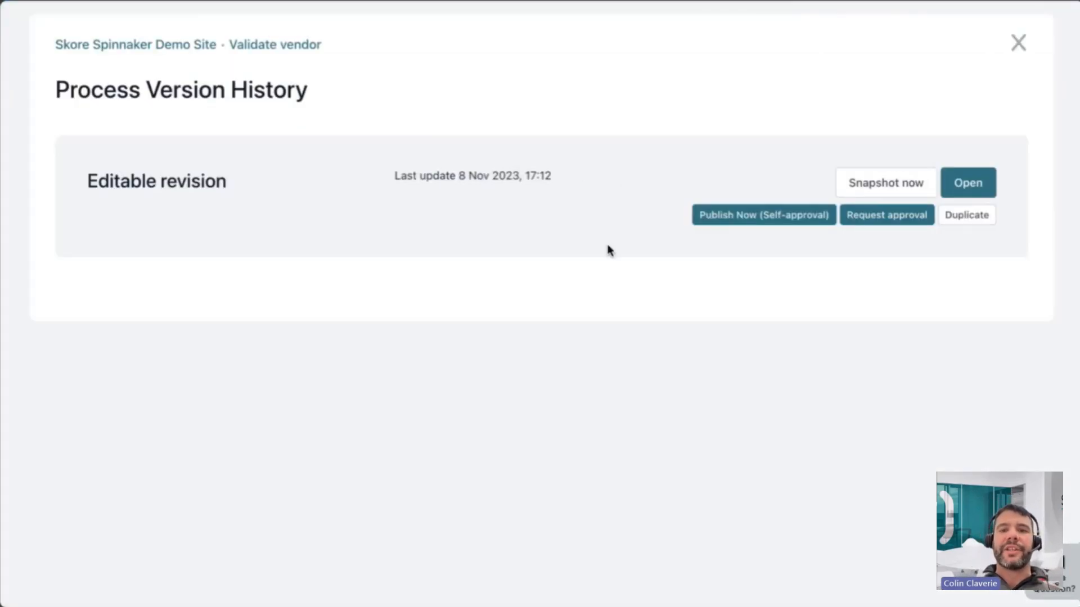
left_click_drag(68, 190, 313, 205)
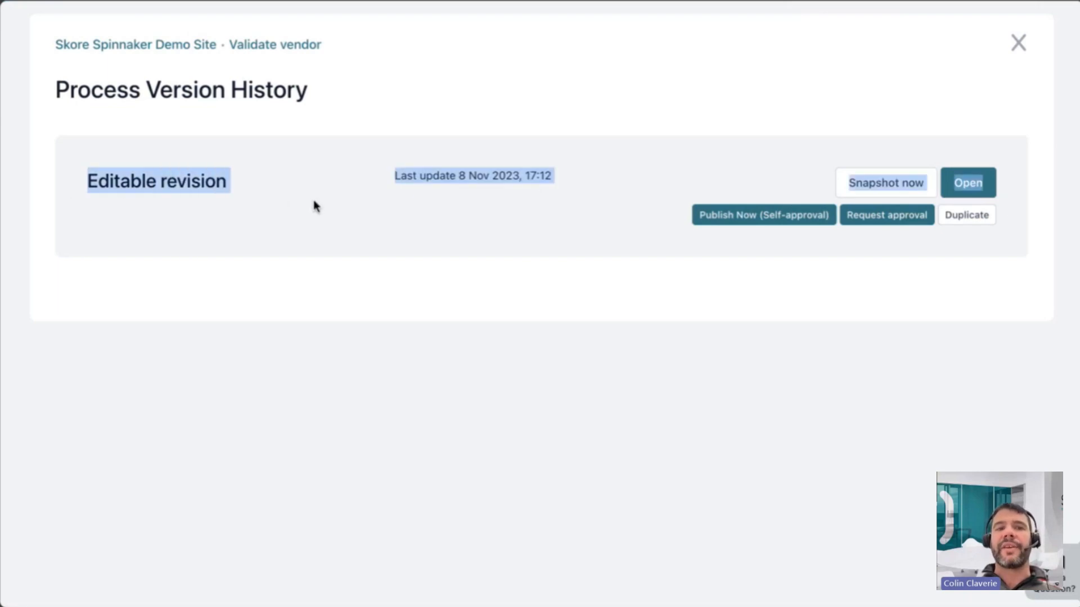
left_click(446, 205)
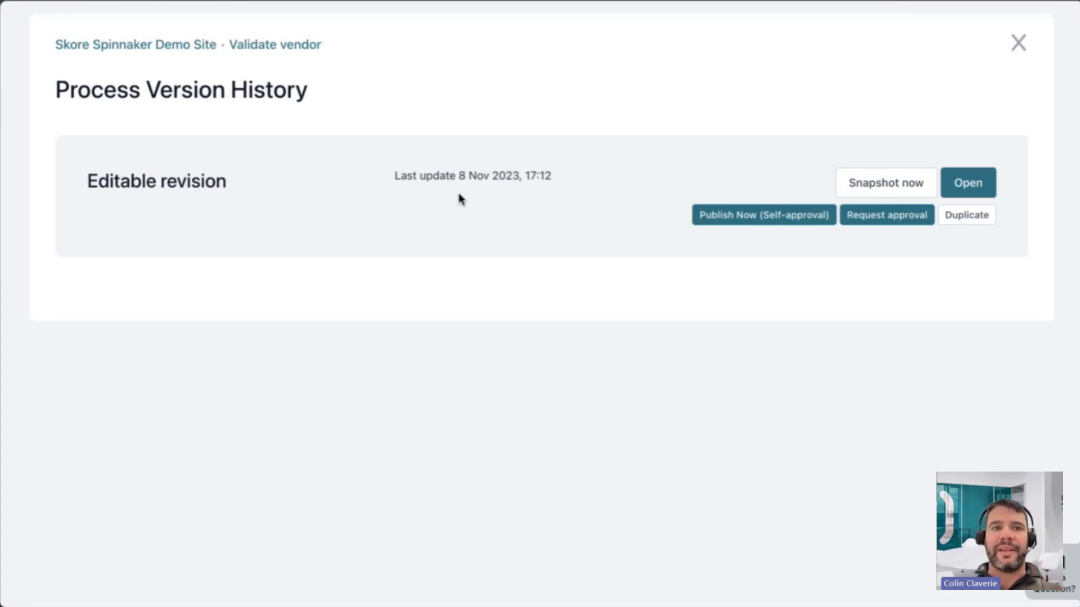
left_click(1018, 42)
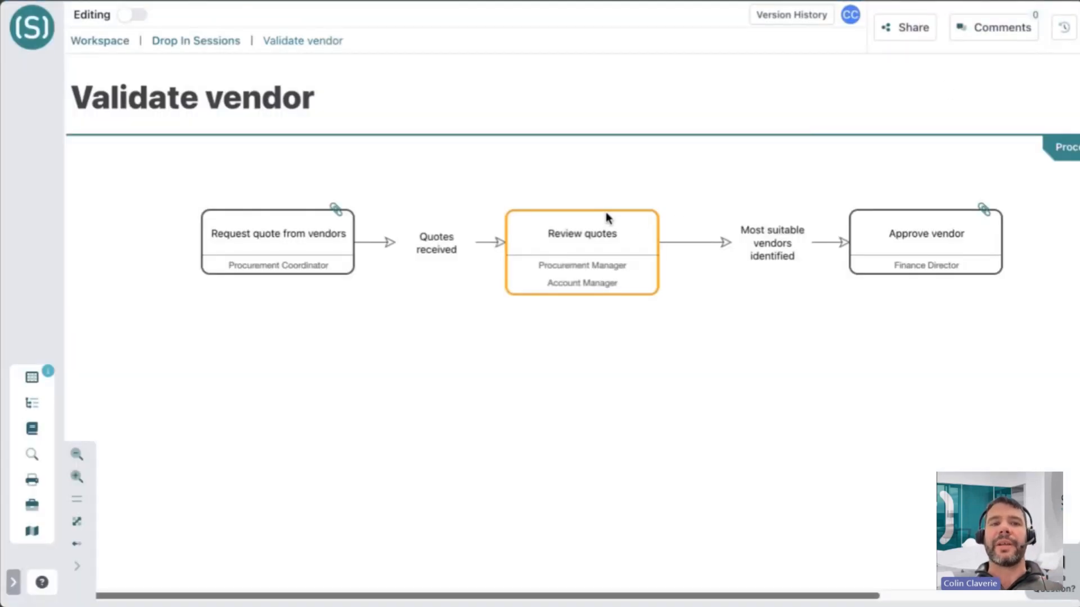
Open the Source & onboard suppliers view of the (Drop In) Break Down large maps process in Drop In Sessions and enable editing.
left_click(215, 41)
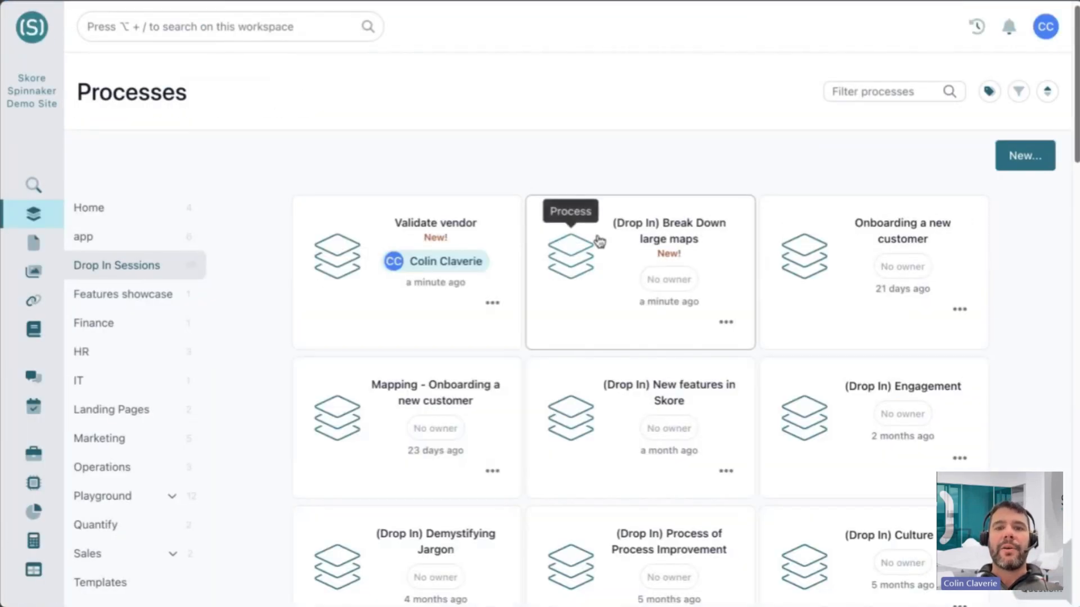
left_click(641, 237)
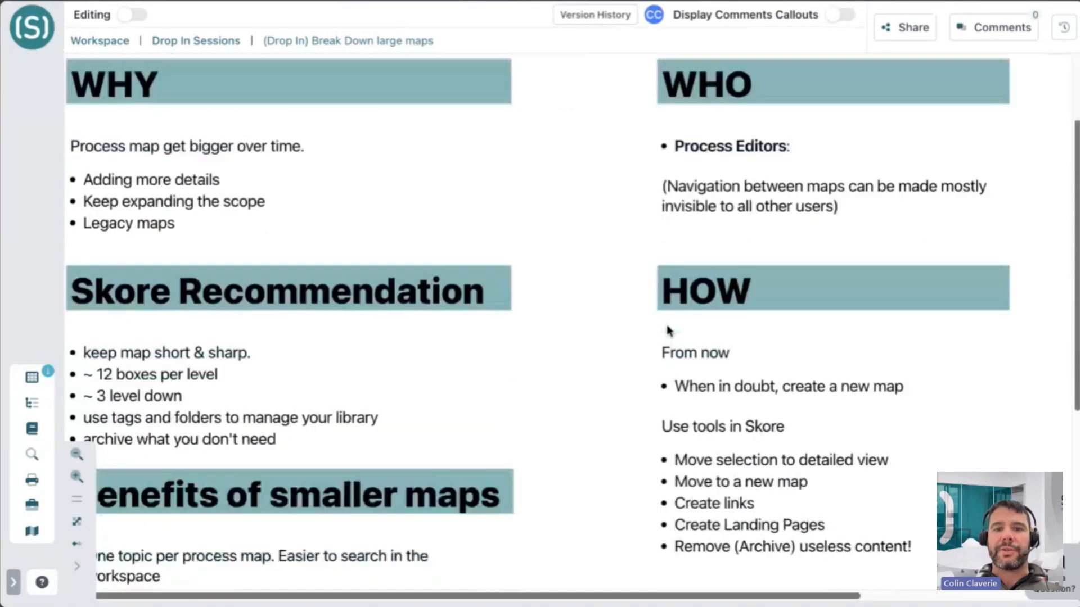
scroll(667, 326, "down", 3)
left_click(671, 457)
left_click(167, 452)
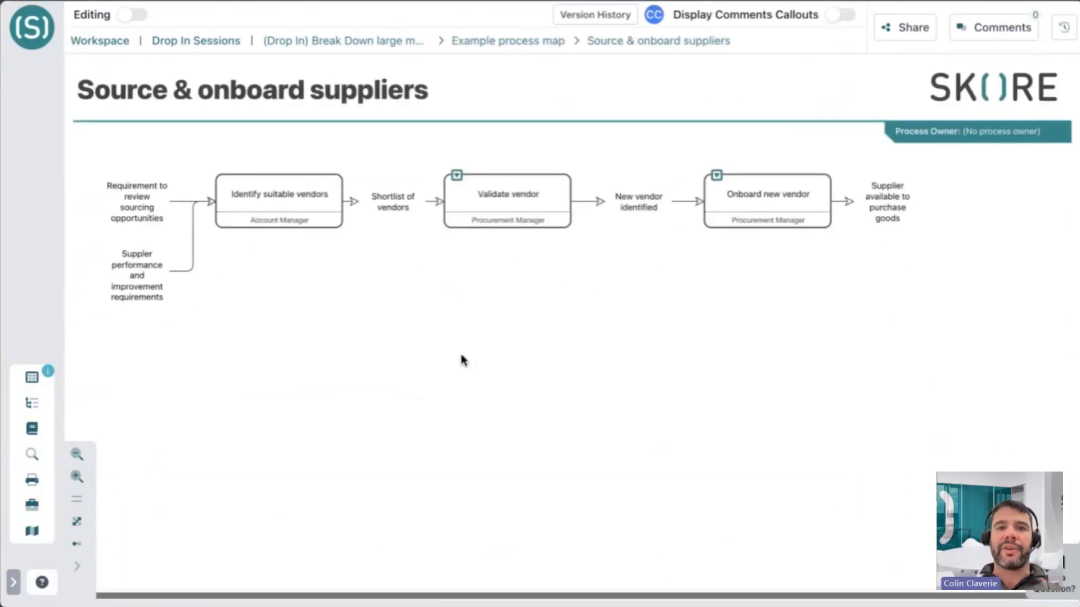
left_click(133, 15)
Check the detailed view of the Validate vendor box, return to Source & onboard suppliers and clear that detailed view.
left_click(485, 211)
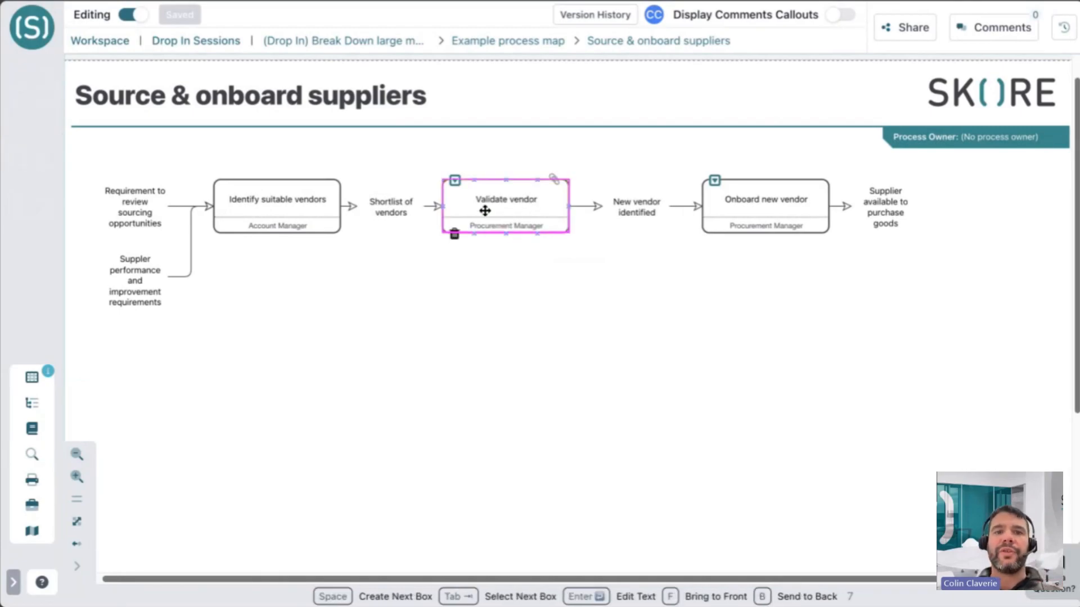
left_click(455, 181)
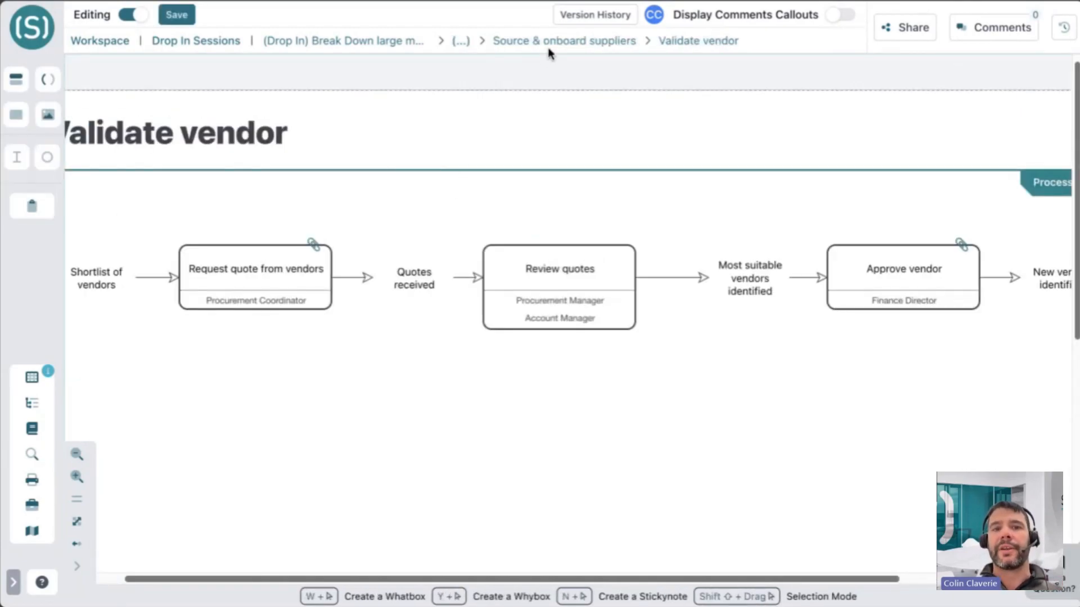
left_click(561, 44)
left_click(459, 194)
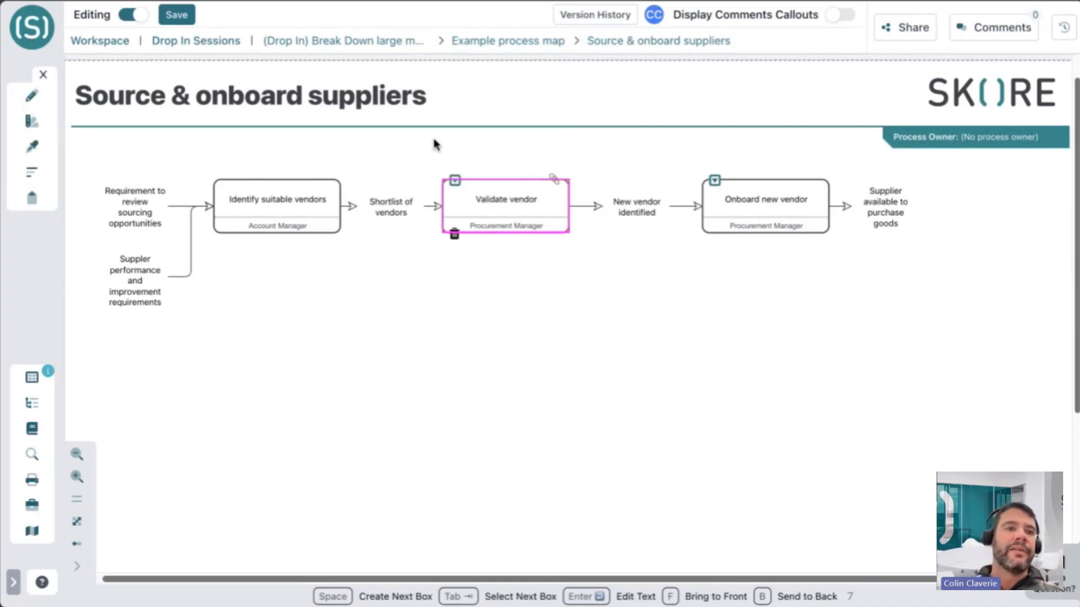
left_click(32, 197)
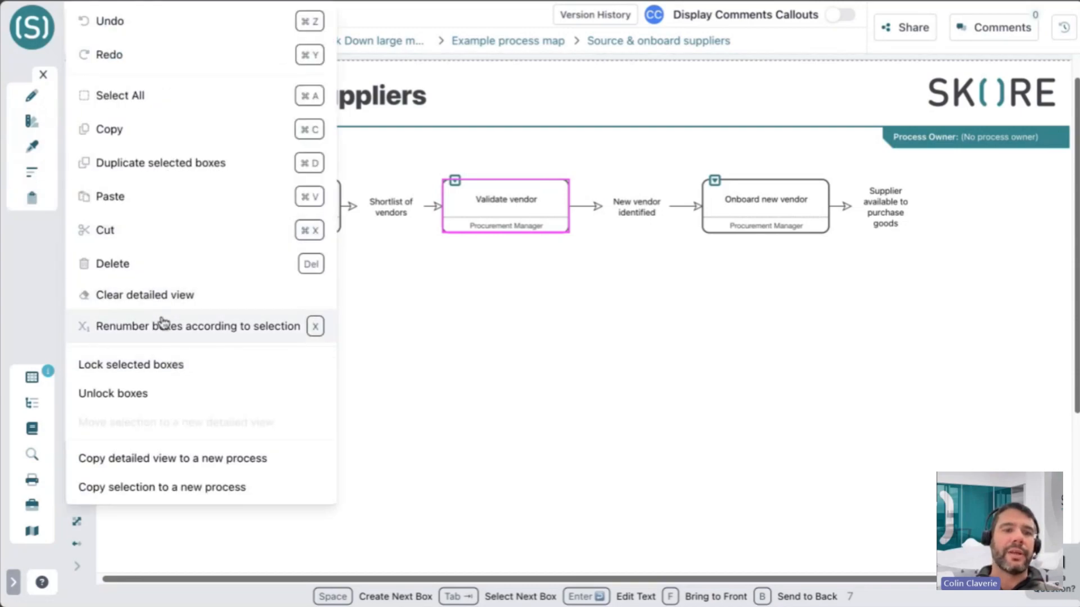
left_click(101, 298)
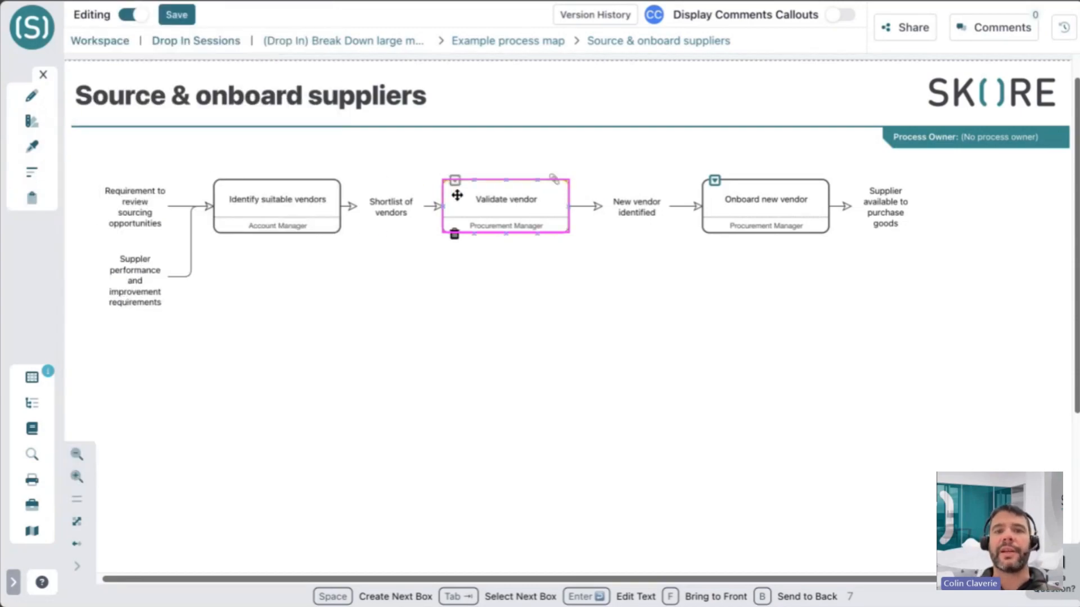
Link the Validate vendor box's text to the separate Validate vendor process in the Drop In Sessions folder.
left_click(517, 163)
left_click(515, 211)
left_click(510, 223)
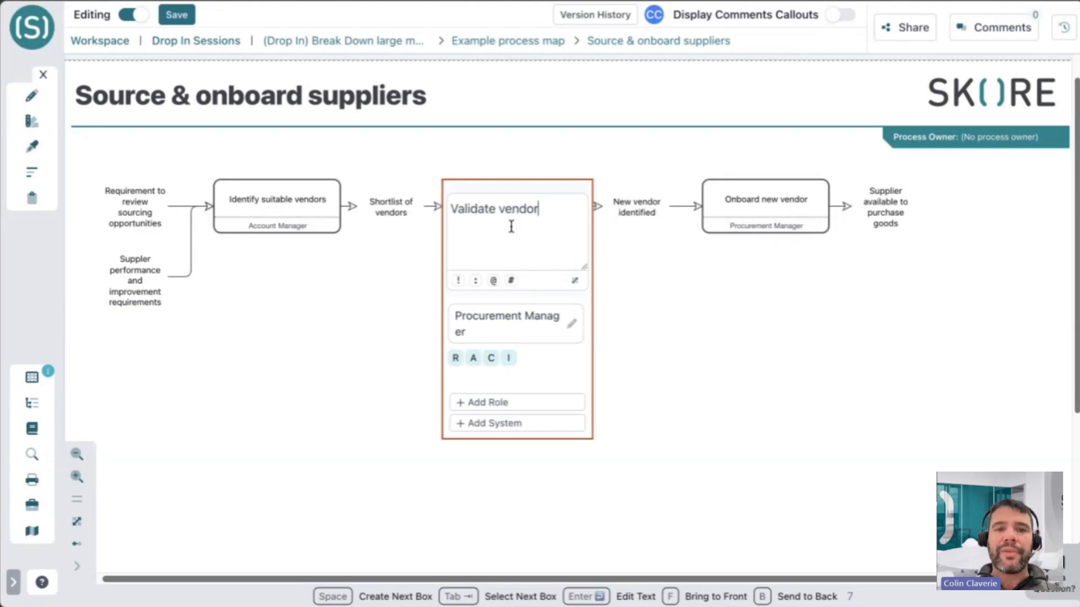
triple_click(559, 216)
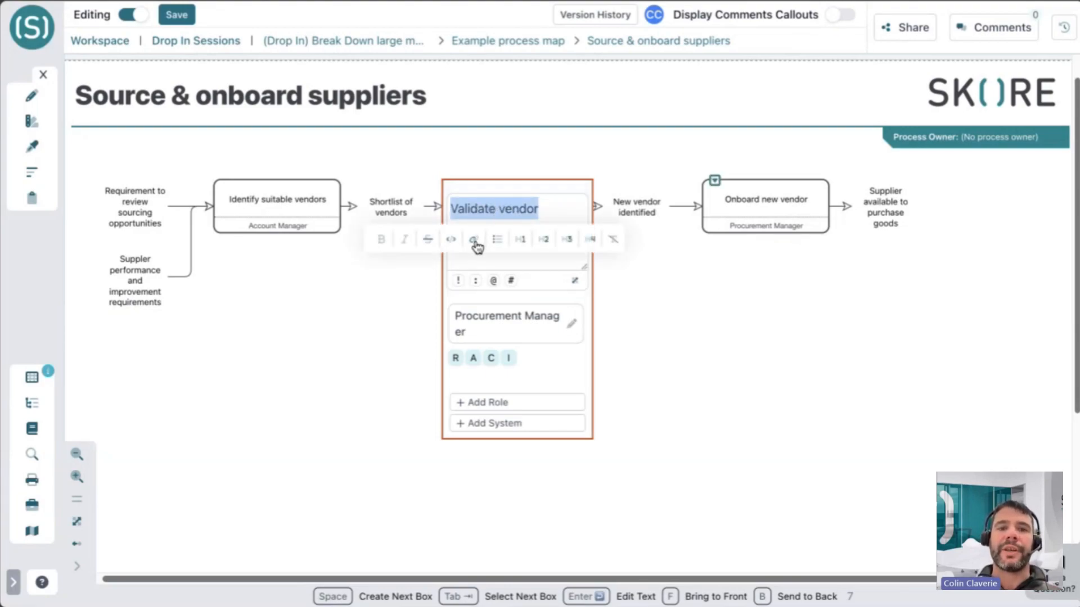
left_click(515, 211)
triple_click(545, 211)
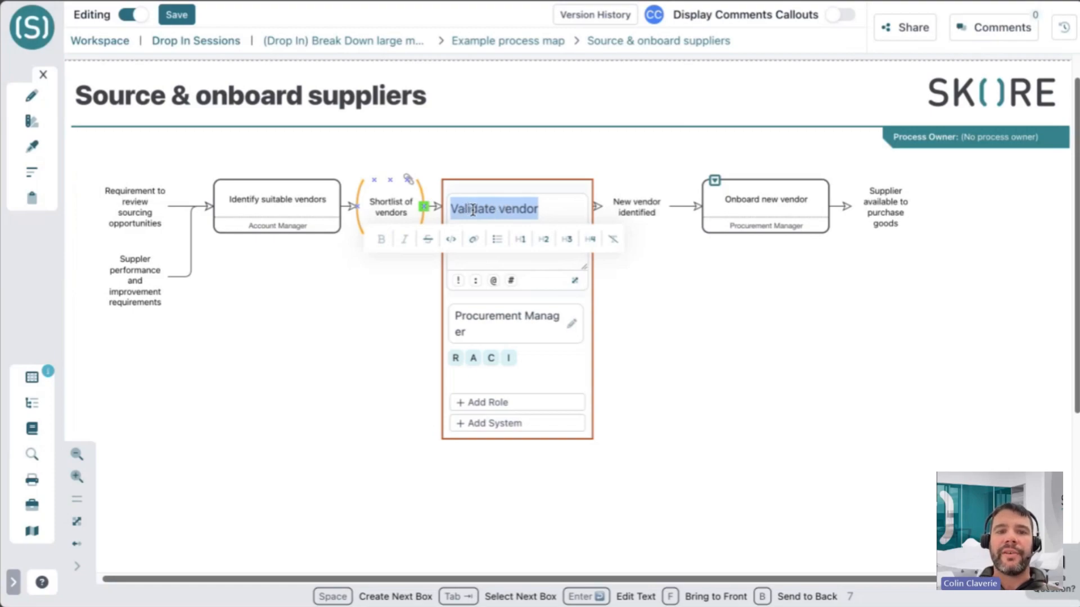
left_click(474, 242)
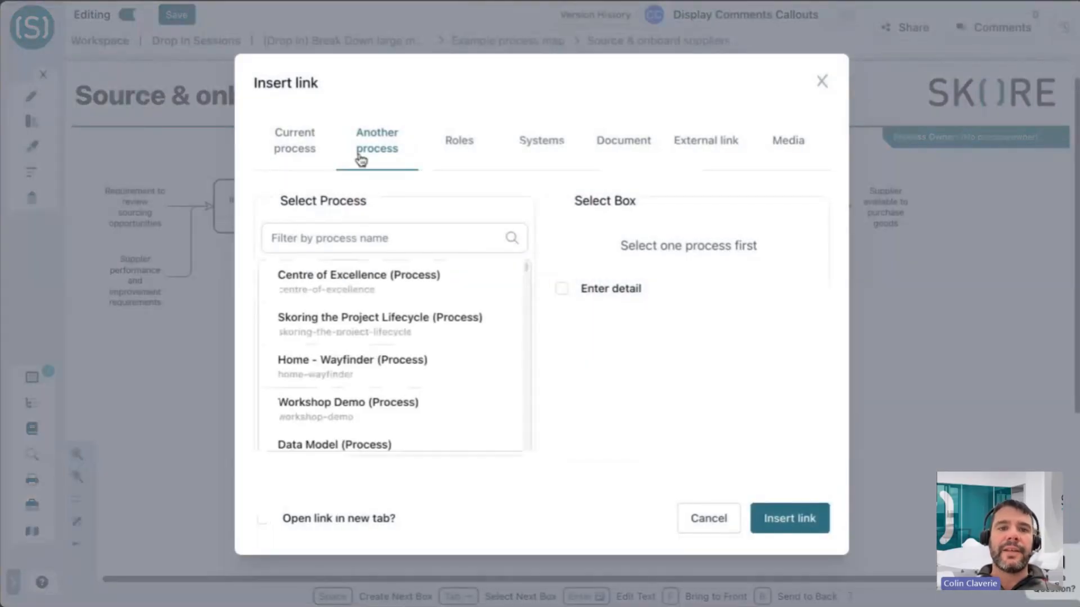
left_click(353, 231)
type("e")
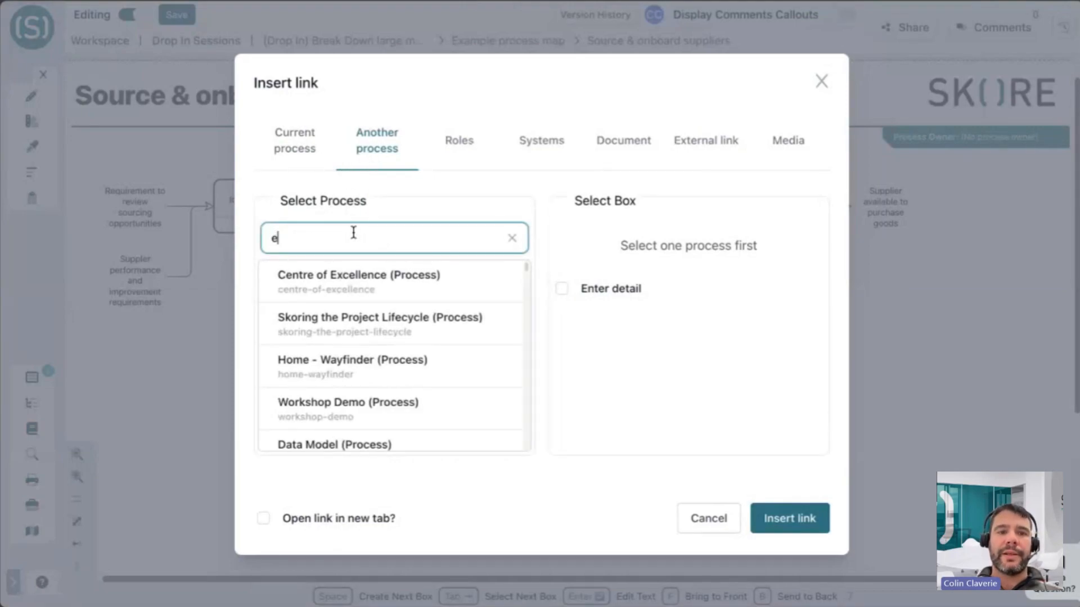
type("endor")
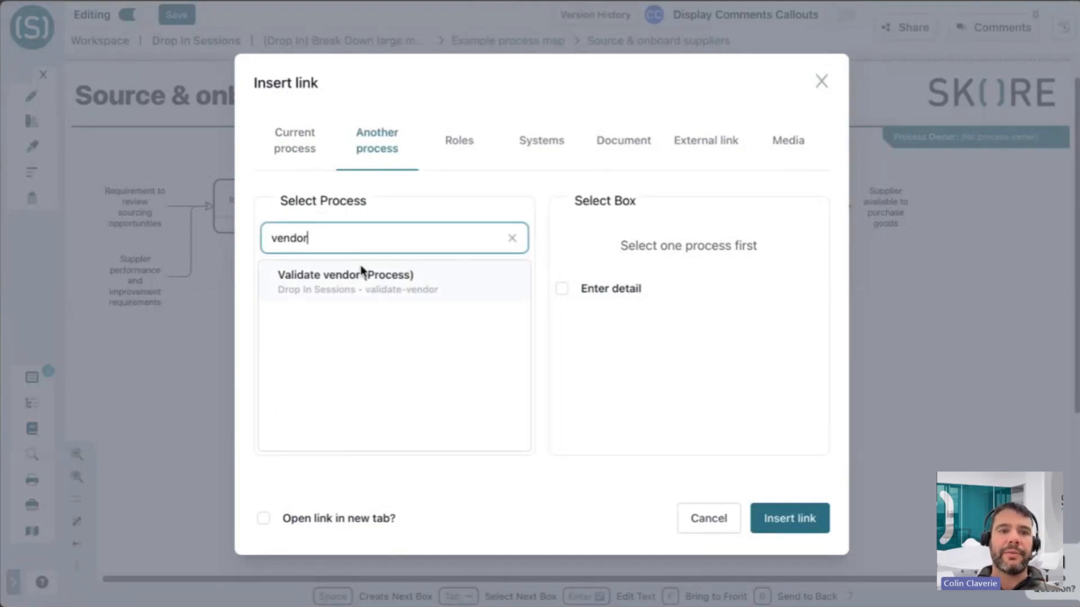
left_click(408, 273)
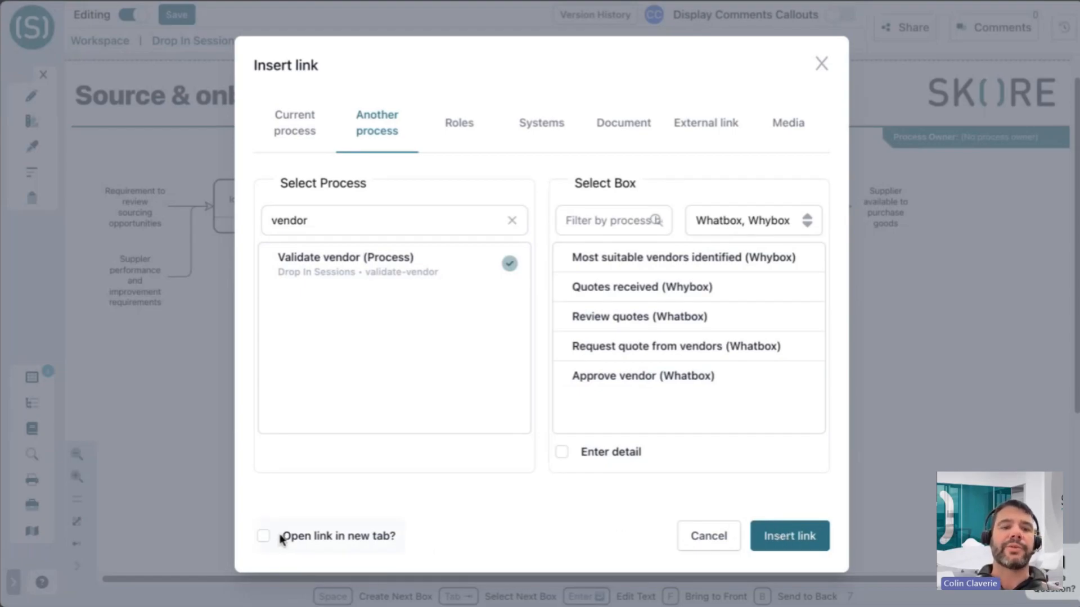
left_click(778, 537)
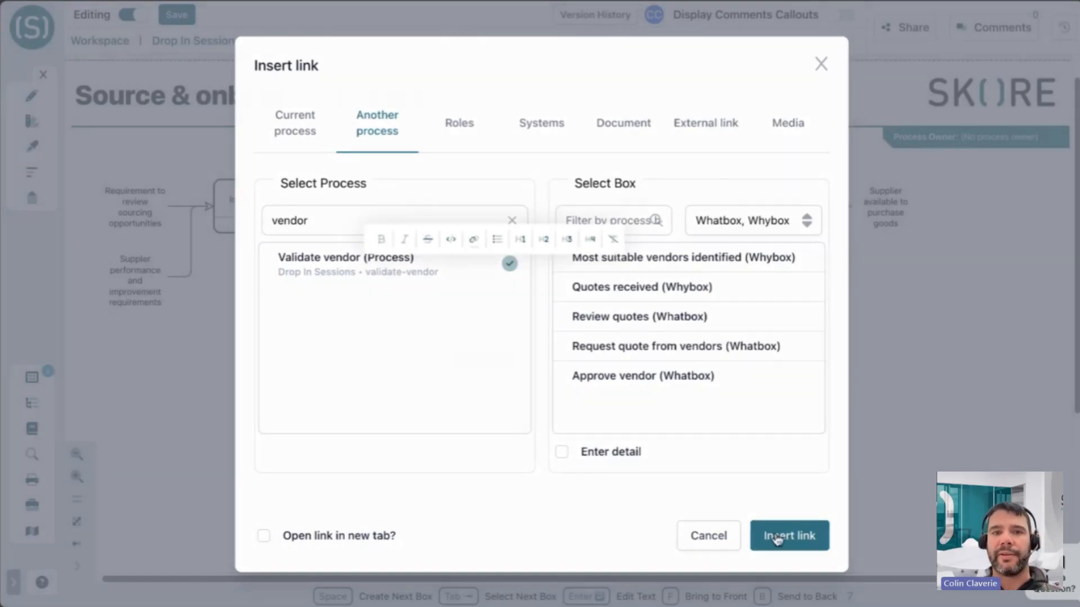
left_click(598, 377)
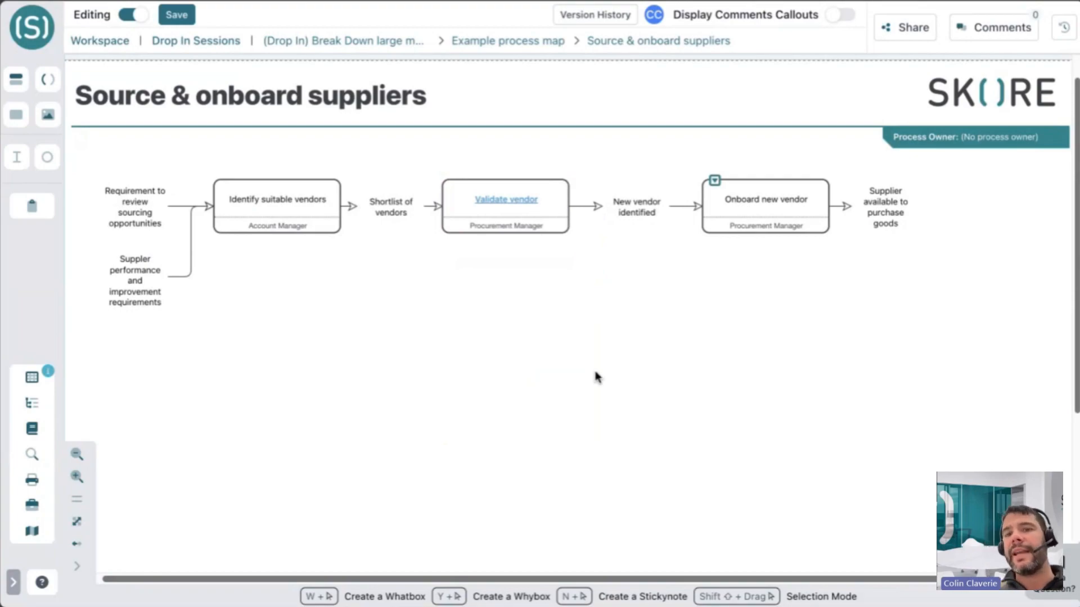
Add an empty line above the linked text of the Validate vendor box in the full text editor.
left_click(550, 213)
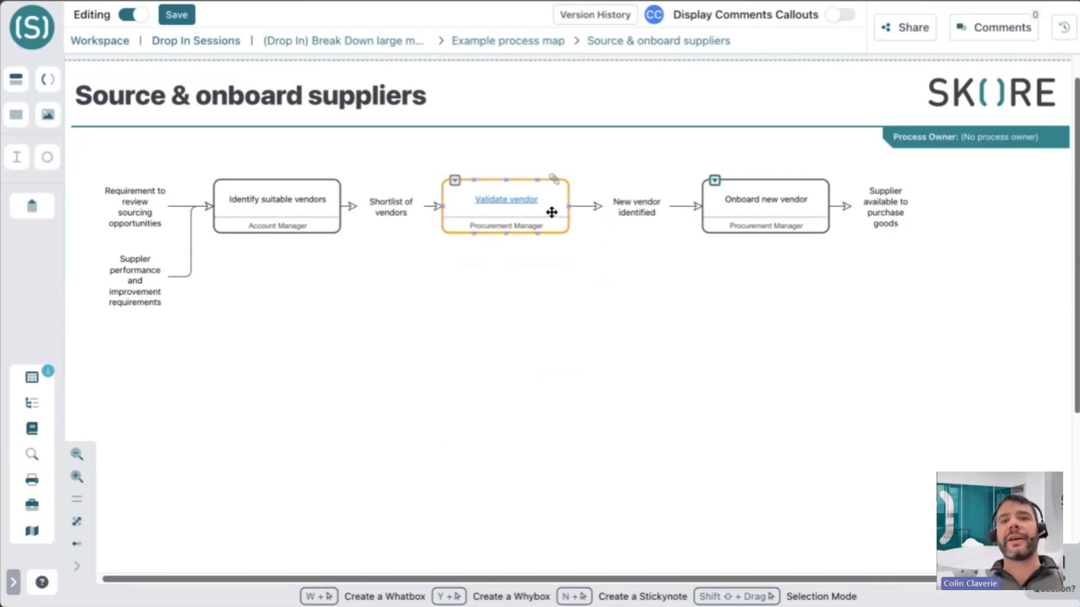
left_click(553, 214)
left_click(571, 269)
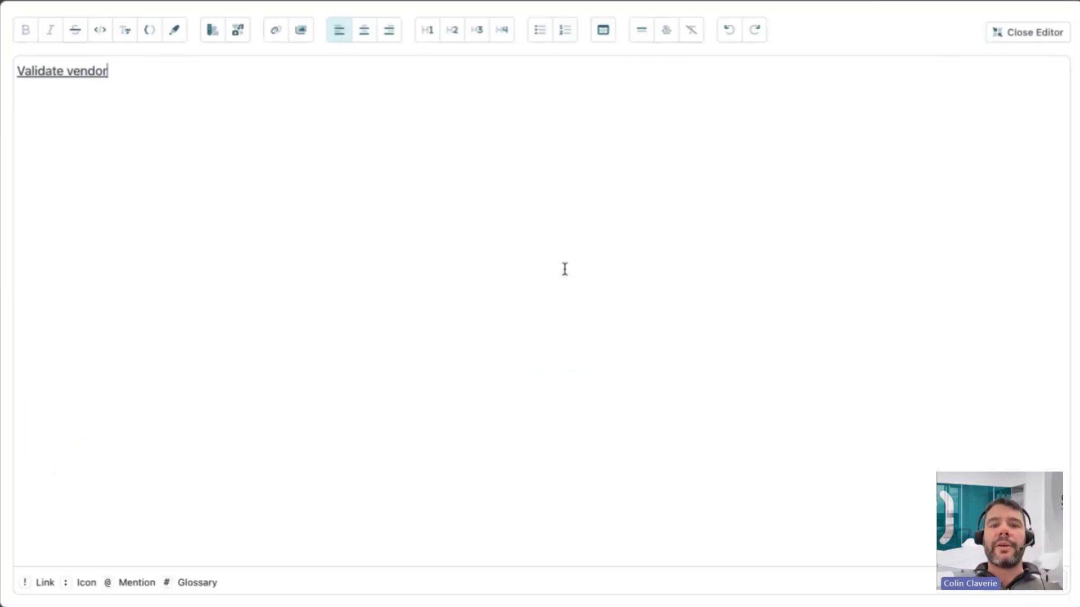
key("Return")
key("Up")
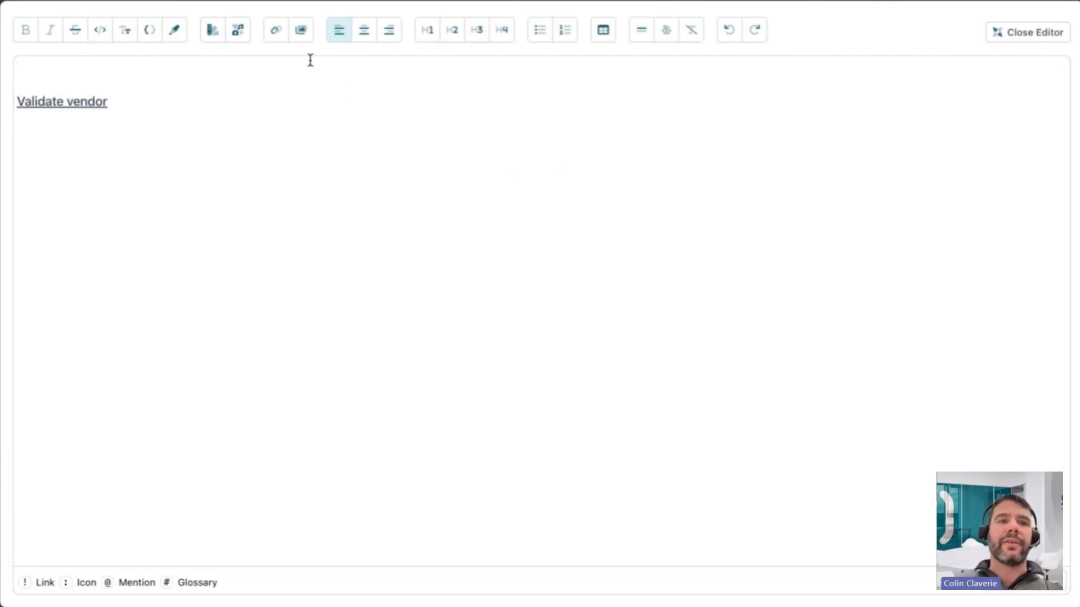
left_click(1034, 34)
Insert the arrow-right icon on the empty line above the Validate vendor link and close the box's text editor.
left_click(514, 207)
left_click(517, 203)
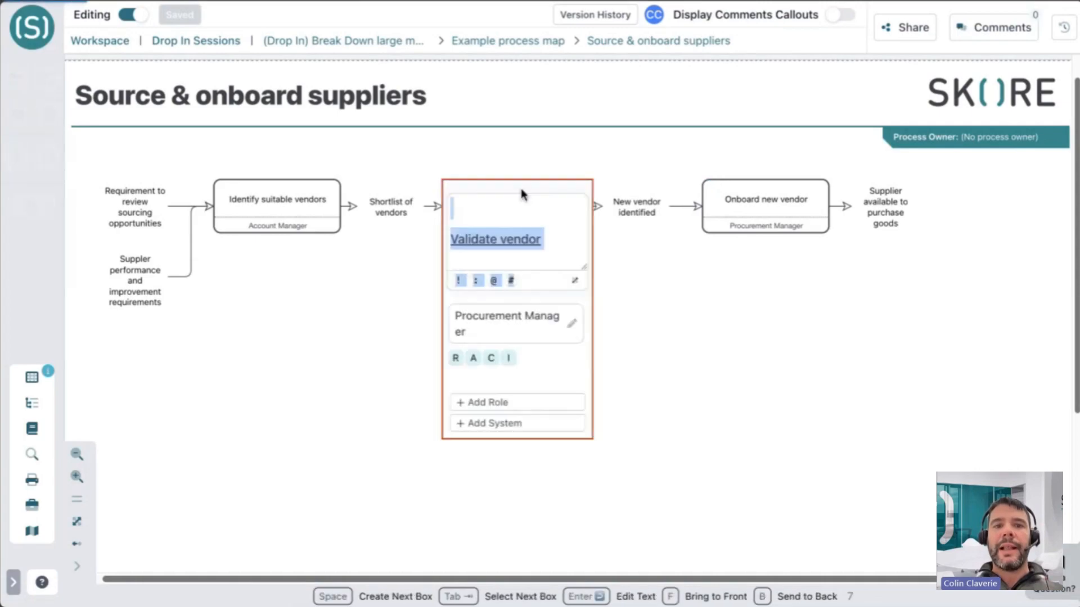
left_click(575, 282)
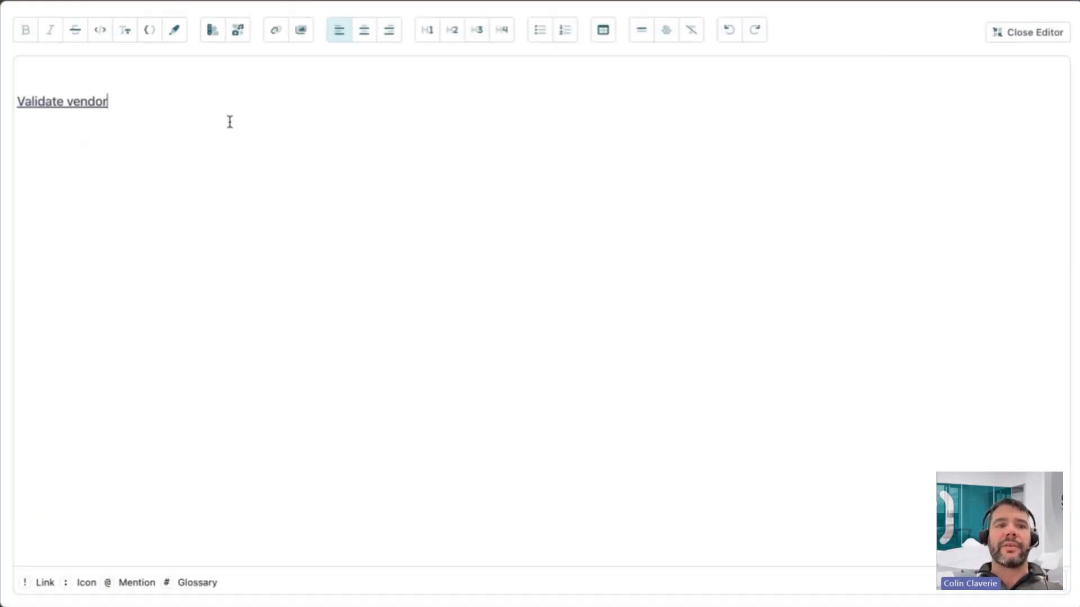
left_click(236, 38)
type("arrow")
scroll(238, 169, "down", 3)
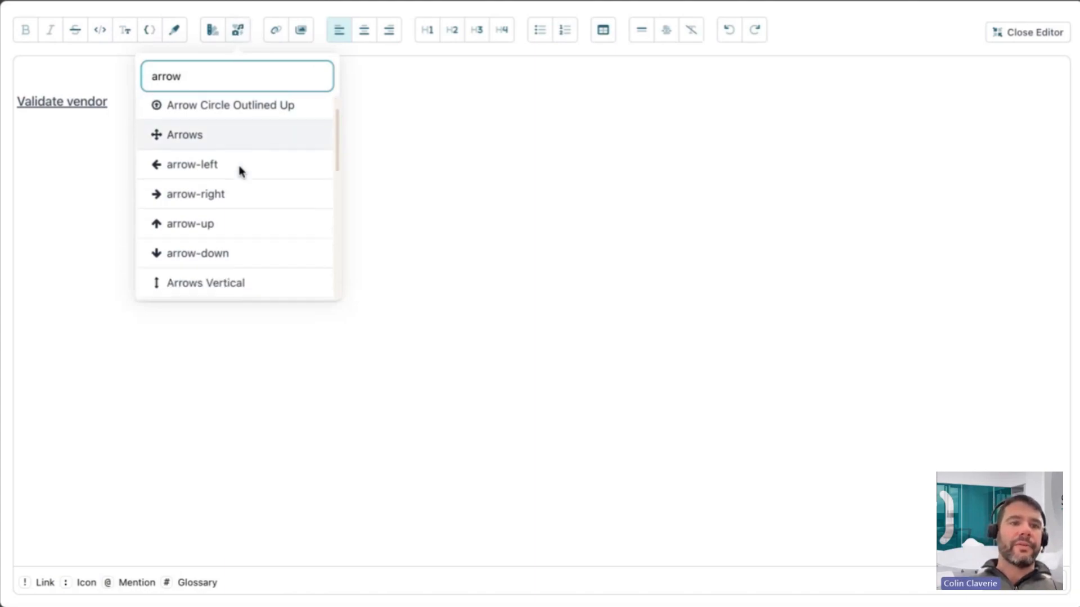
left_click(252, 160)
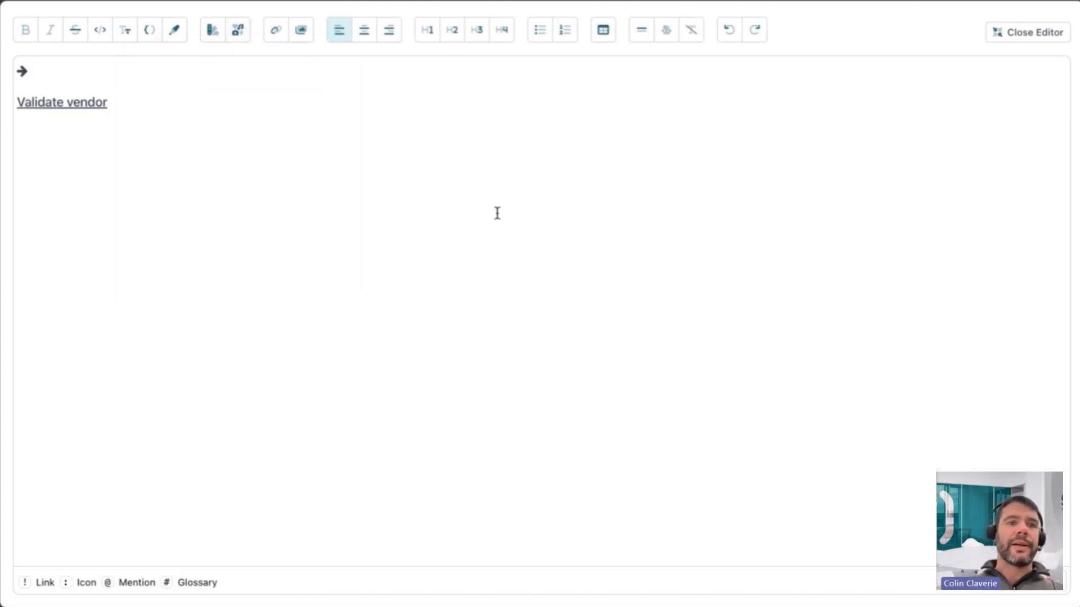
key("Escape")
left_click(653, 346)
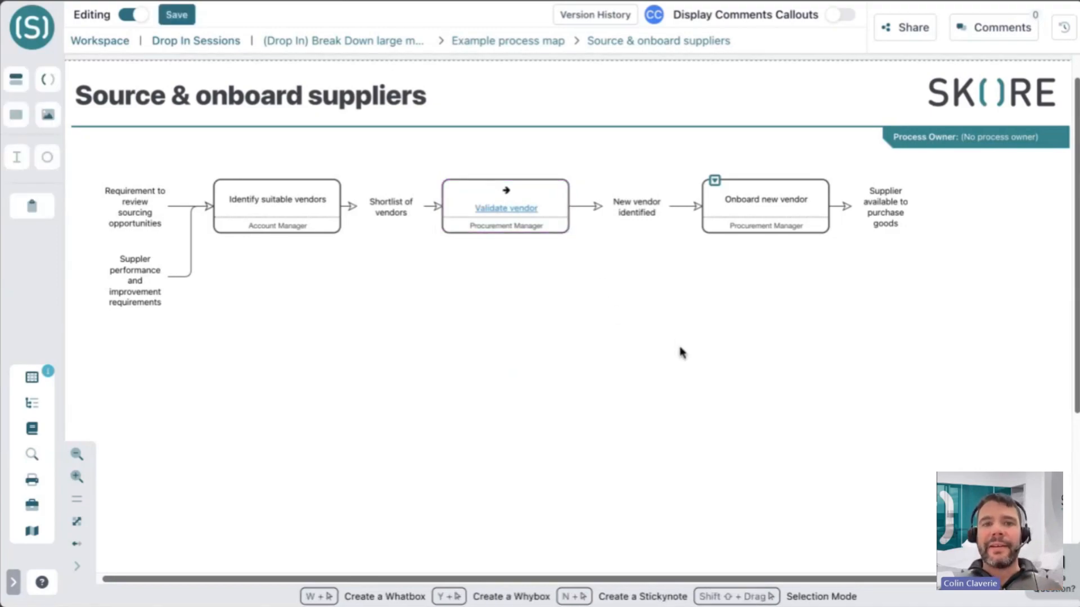
left_click(482, 195)
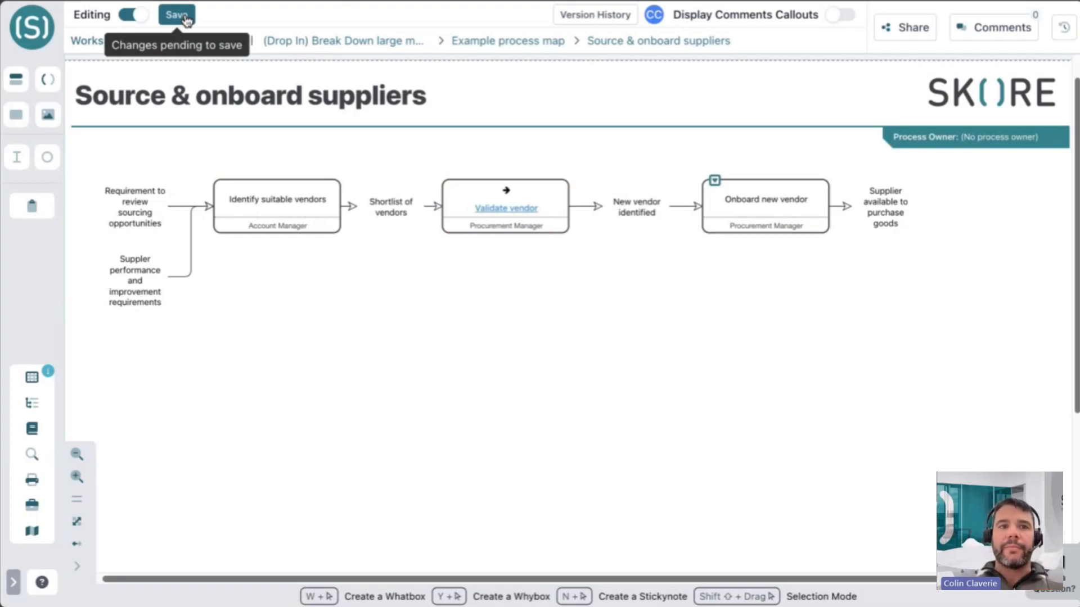
left_click(467, 221)
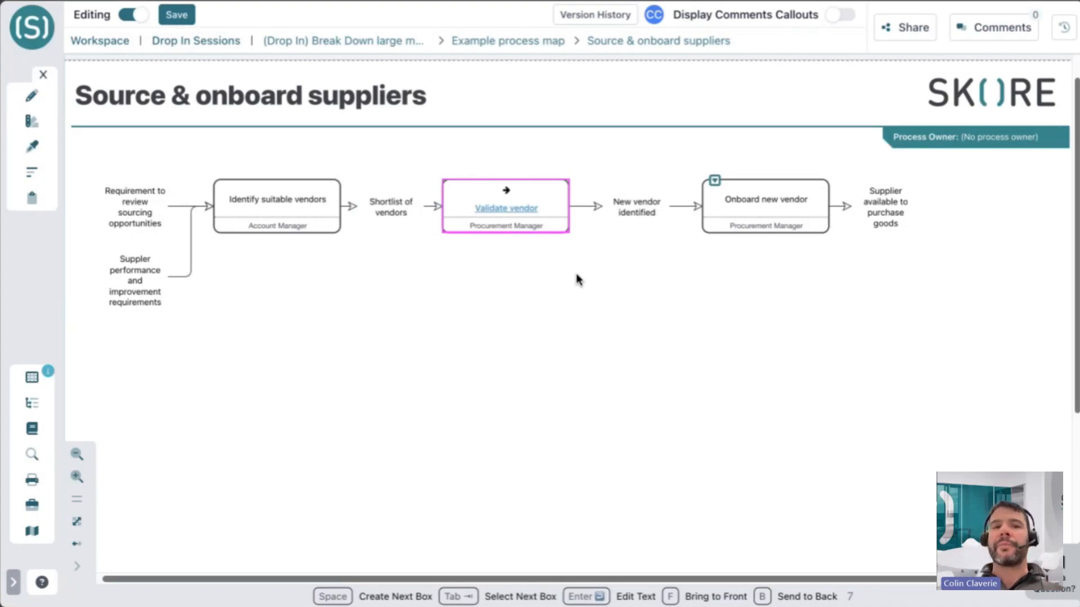
left_click(565, 250)
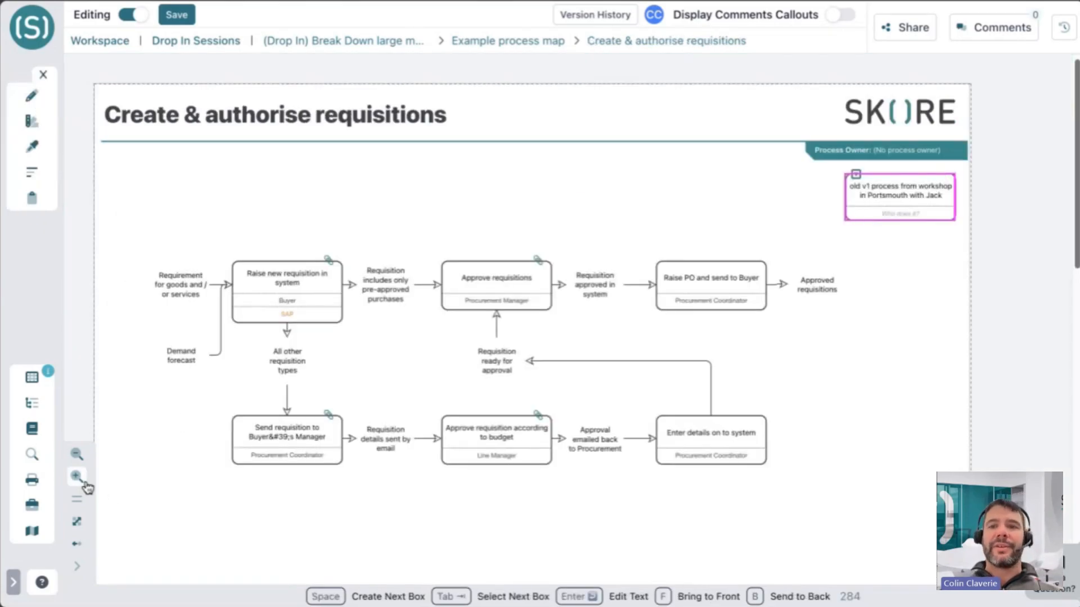
Examine the box for the old v1 workshop process in the Create & authorise requisitions view.
left_click(77, 477)
scroll(650, 289, "right", 3)
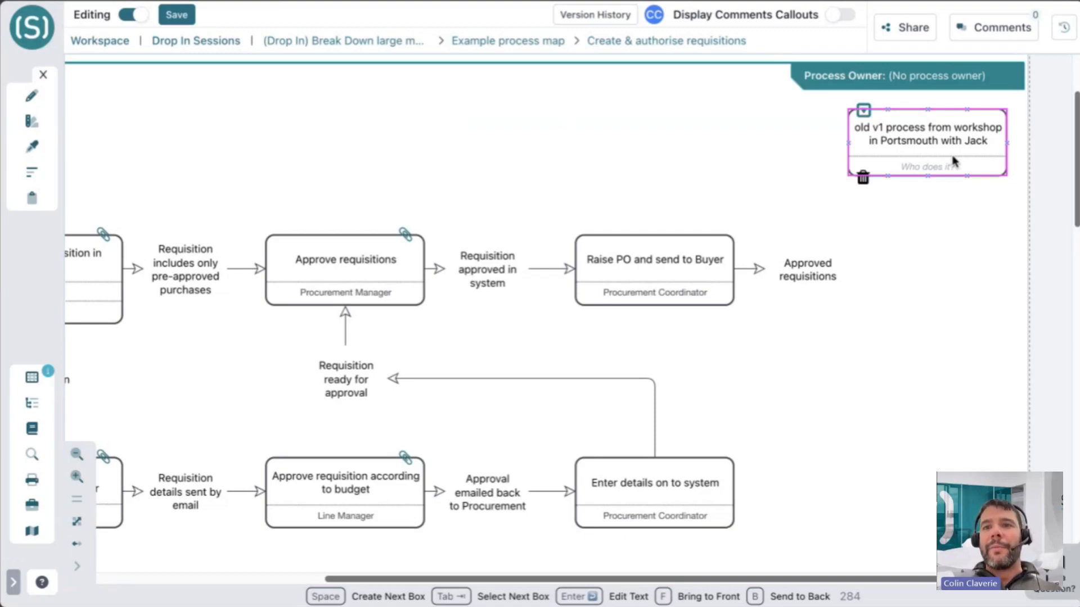
left_click(785, 150)
left_click(917, 145)
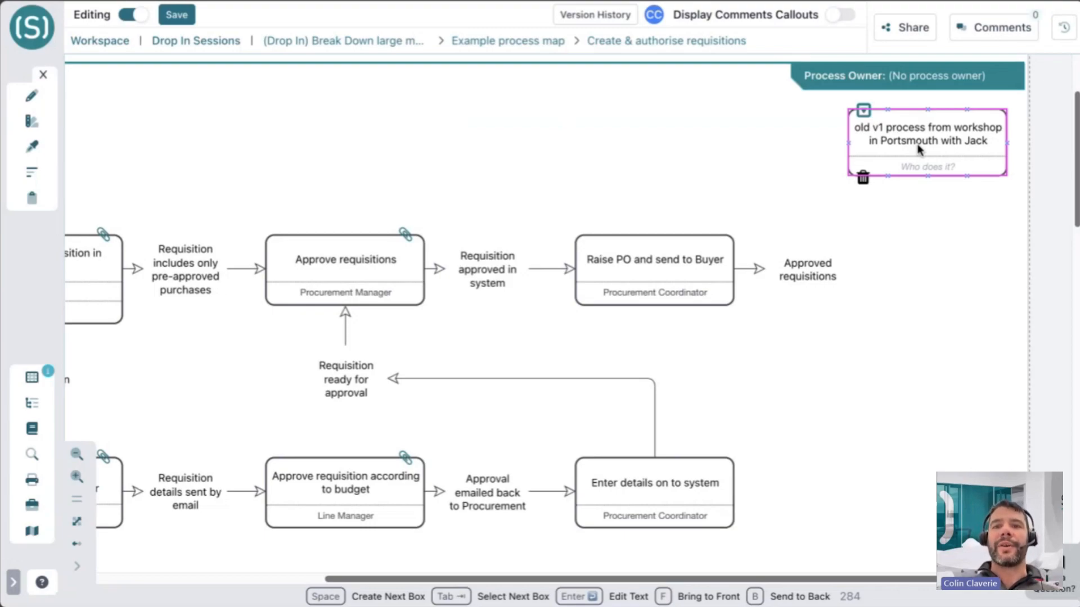
left_click(797, 123)
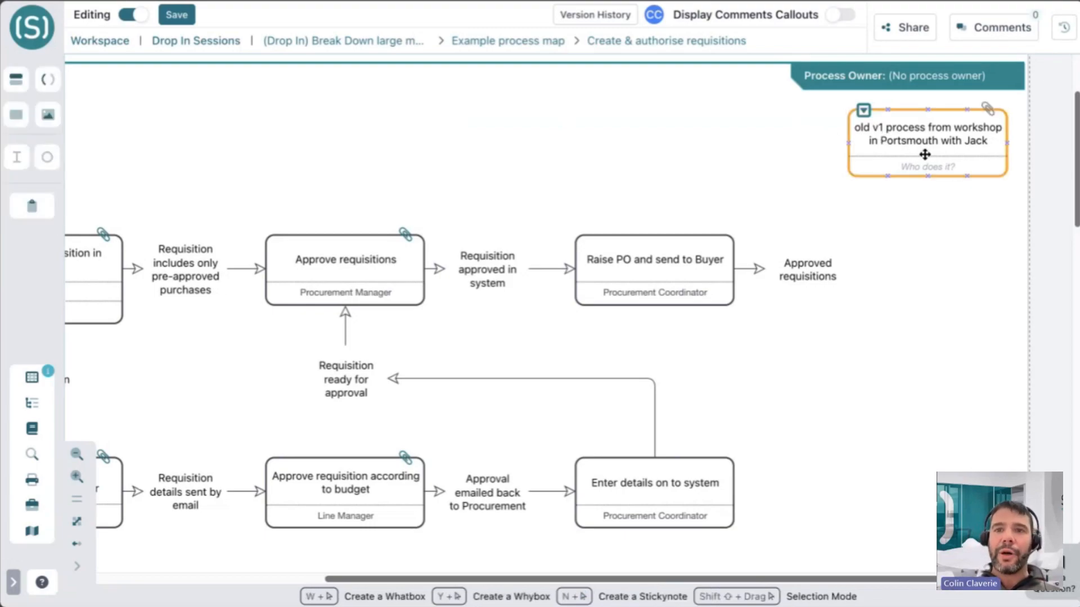